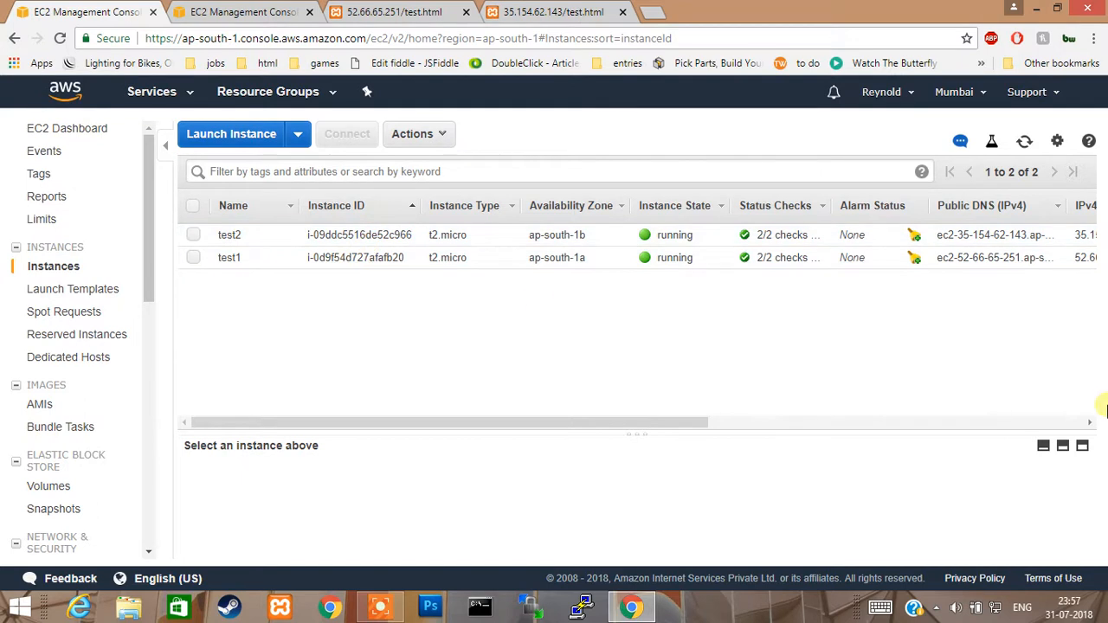
Review the test.html pages served by both instances and the region's load balancer list, ending on the EC2 instances list.
{"action": "left_click", "coordinate": [414, 15]}
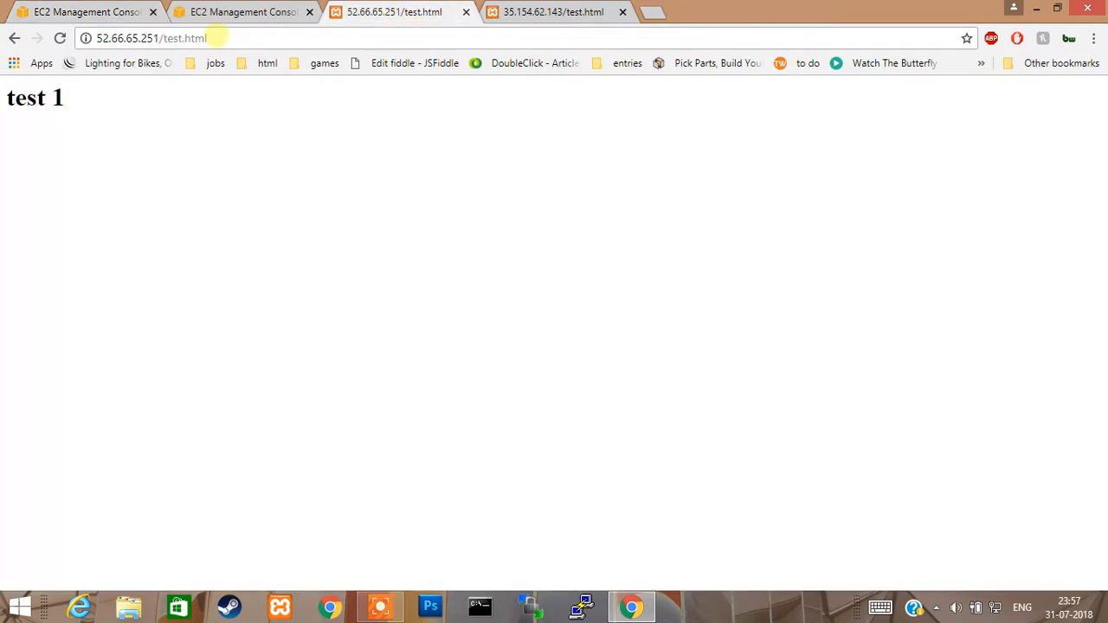
{"action": "left_click_drag", "start_coordinate": [160, 38], "coordinate": [237, 49]}
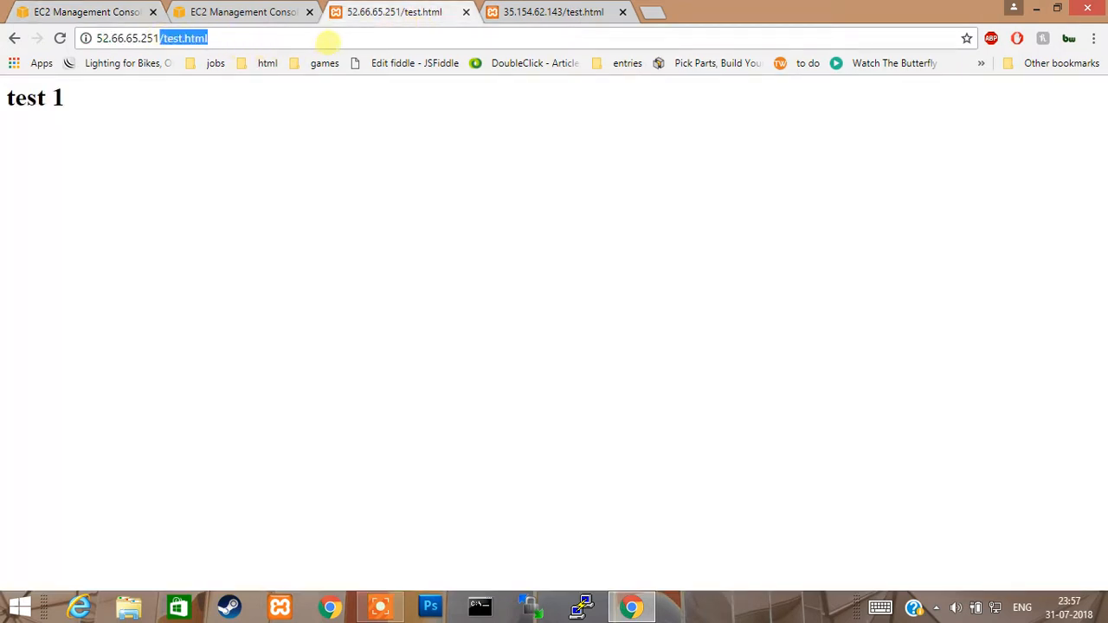
{"action": "left_click", "coordinate": [530, 11]}
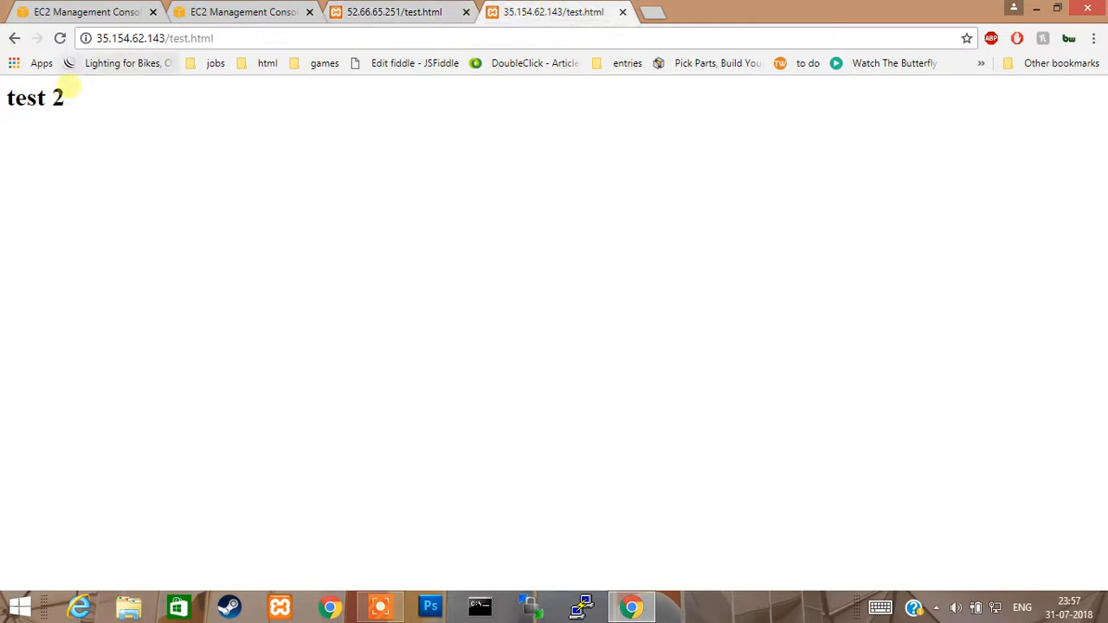
{"action": "left_click_drag", "start_coordinate": [169, 38], "coordinate": [217, 38]}
{"action": "left_click", "coordinate": [242, 12]}
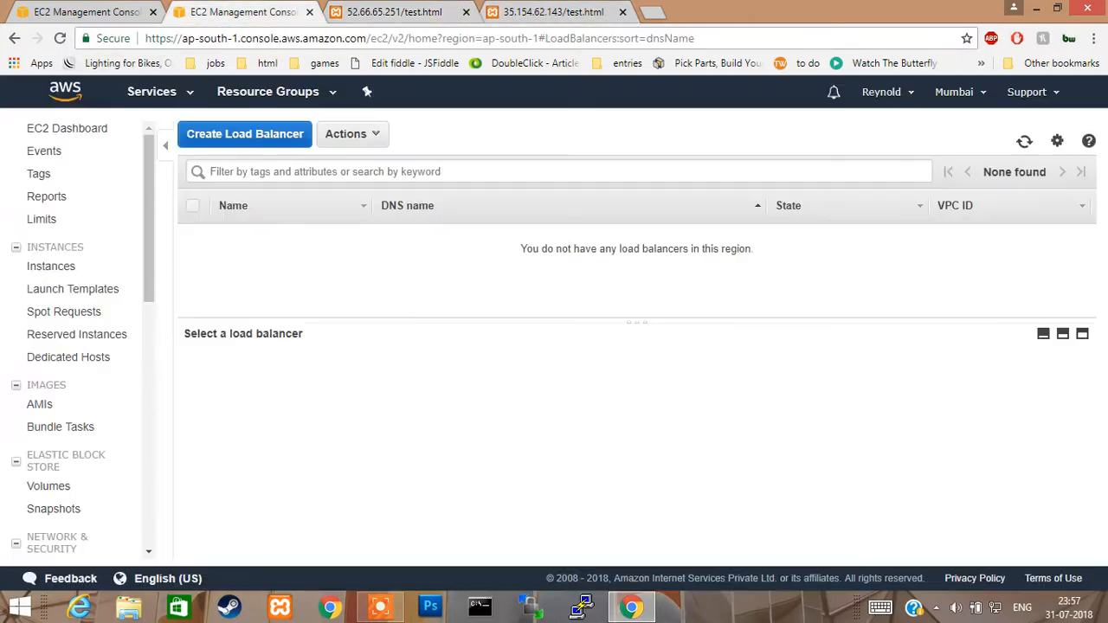
{"action": "left_click", "coordinate": [87, 12]}
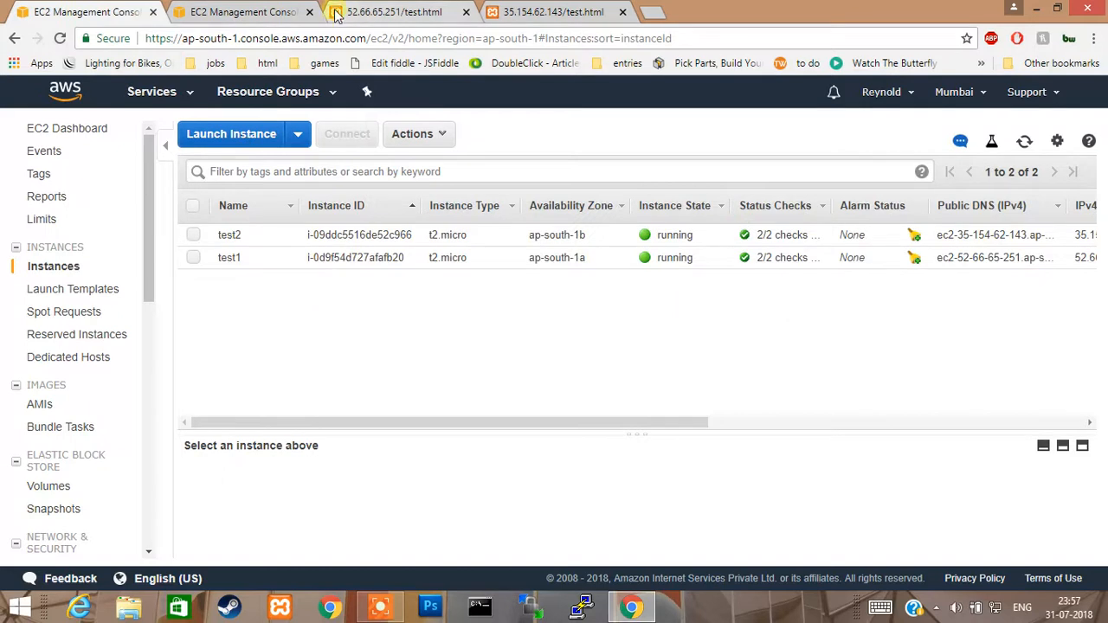
Close the spare load balancer console tab and open the Load Balancers page from the EC2 instances view.
{"action": "left_click", "coordinate": [309, 12]}
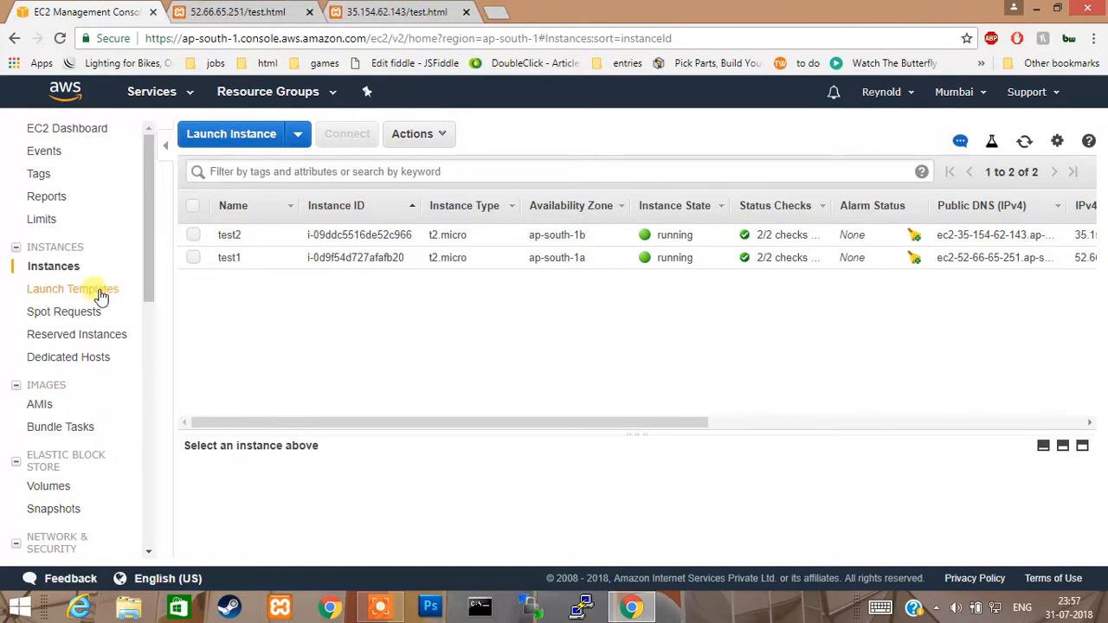
{"action": "scroll", "coordinate": [100, 303], "scroll_direction": "down", "scroll_amount": 2}
{"action": "scroll", "coordinate": [90, 368], "scroll_direction": "down", "scroll_amount": 1}
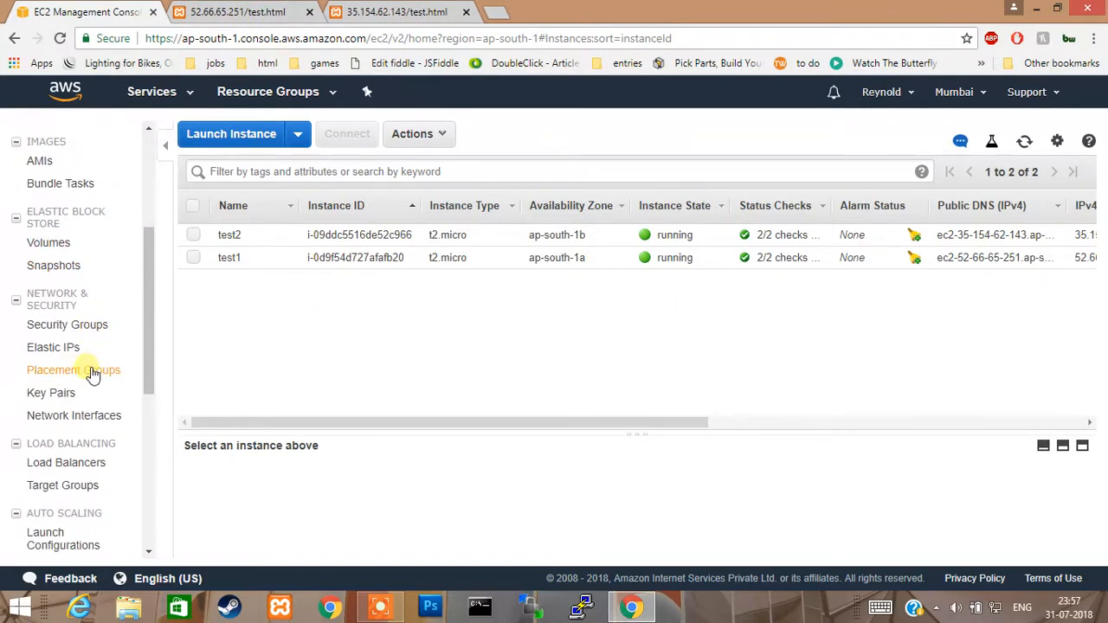
{"action": "scroll", "coordinate": [86, 398], "scroll_direction": "down", "scroll_amount": 3}
{"action": "scroll", "coordinate": [82, 363], "scroll_direction": "up", "scroll_amount": 1}
{"action": "left_click", "coordinate": [93, 308]}
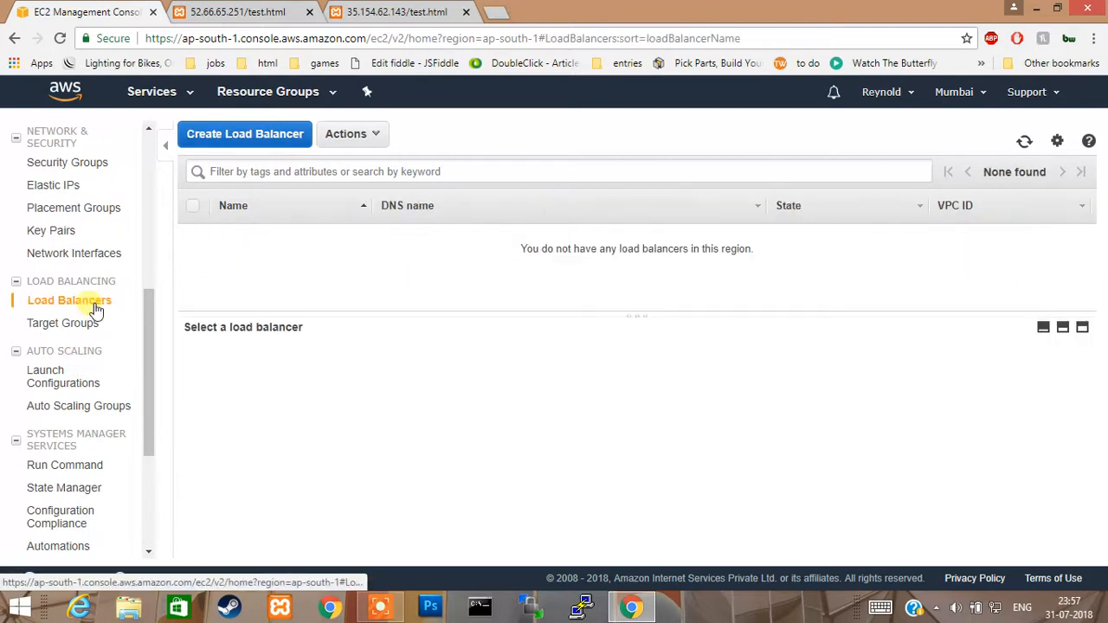
Create a Classic Load Balancer named test in the default VPC and proceed to assigning security groups.
{"action": "left_click", "coordinate": [260, 138]}
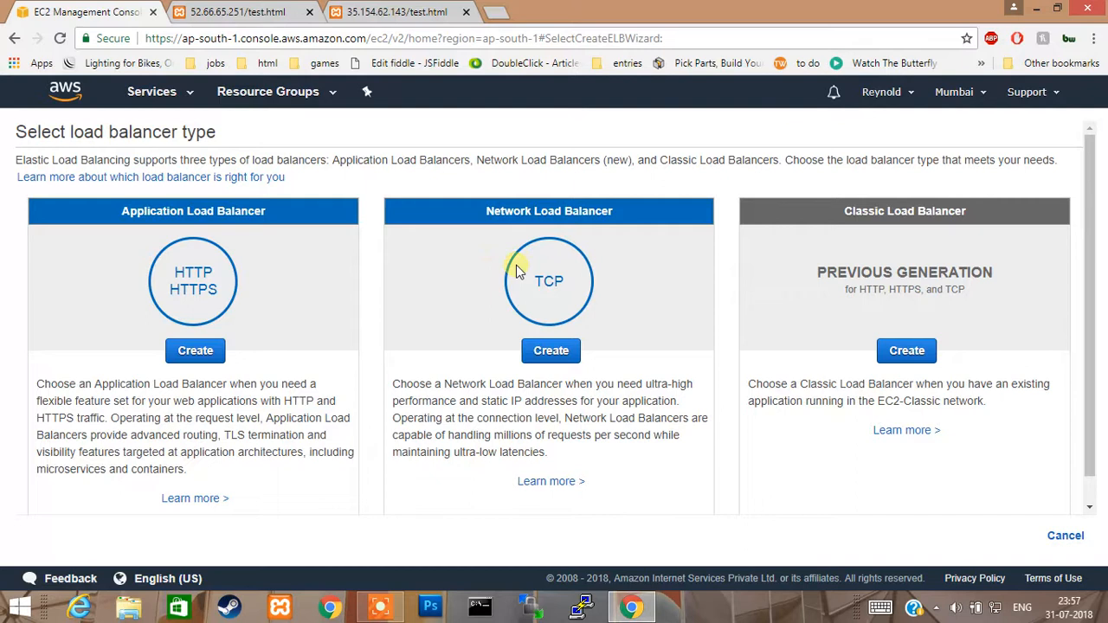
{"action": "left_click", "coordinate": [917, 349]}
{"action": "left_click", "coordinate": [315, 279]}
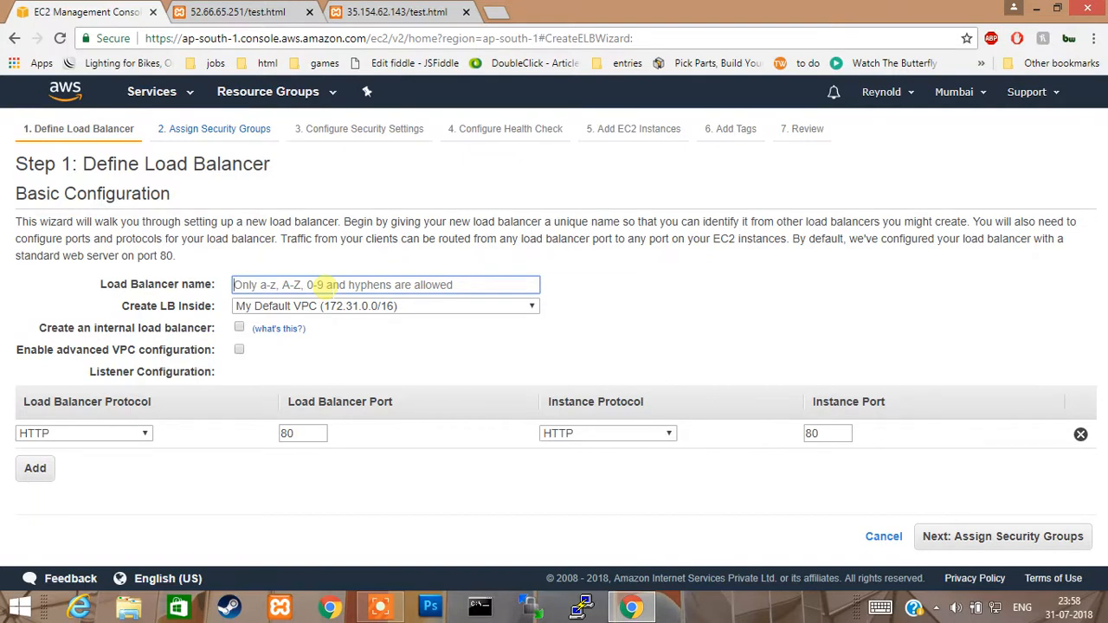
{"action": "type", "text": "a"}
{"action": "key", "text": "BackSpace"}
{"action": "type", "text": "test"}
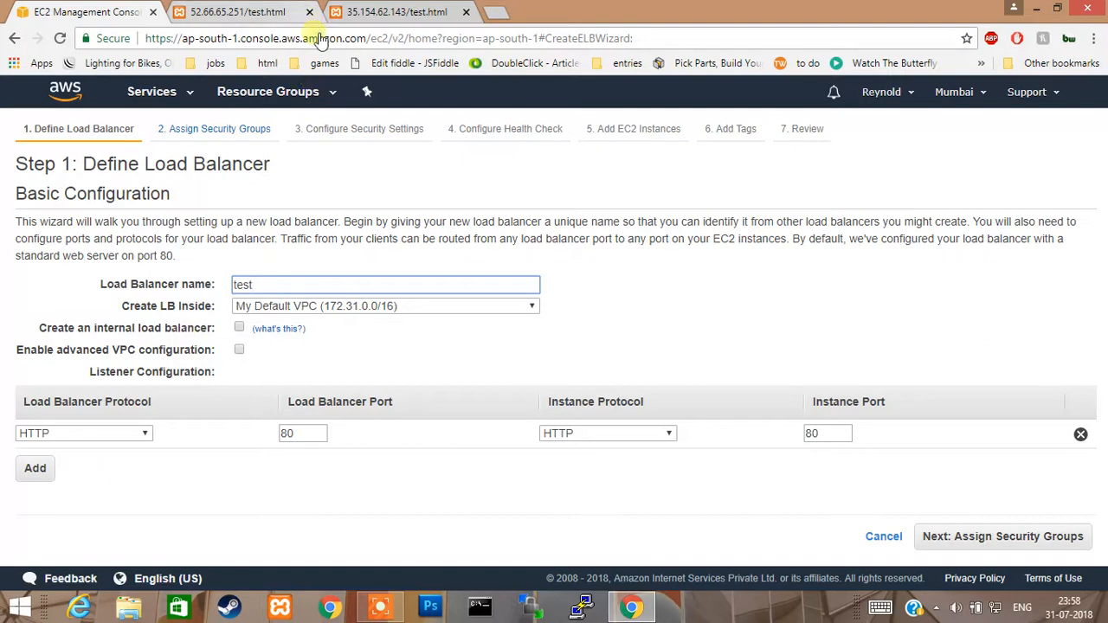
{"action": "left_click", "coordinate": [993, 536]}
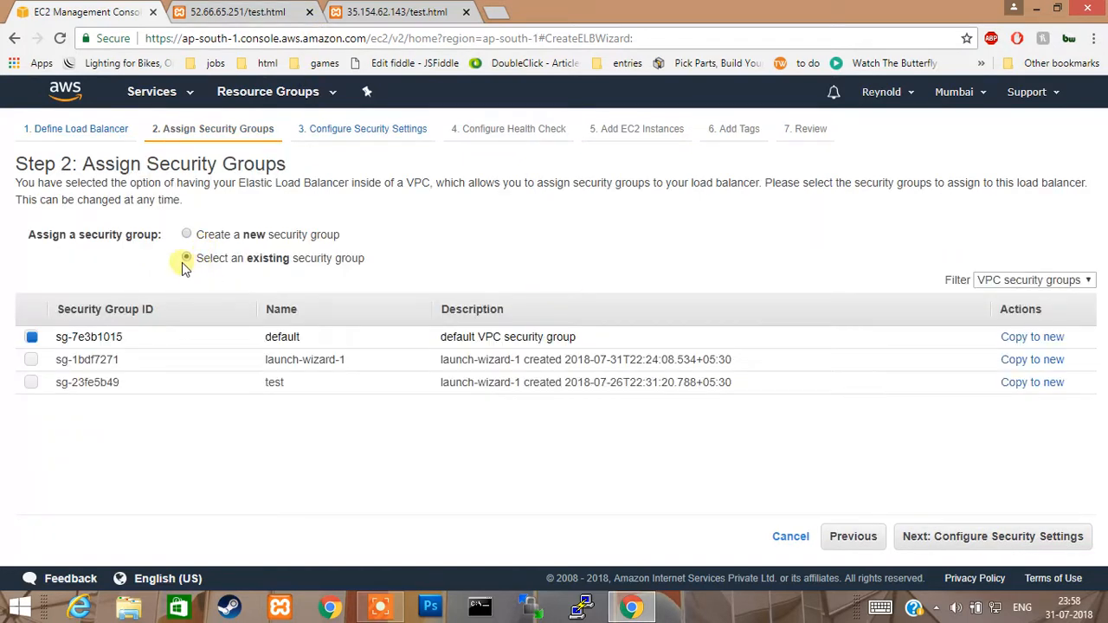
Replace the default security group with launch-wizard-1 in the load balancer's existing security group selection.
{"action": "left_click", "coordinate": [31, 337]}
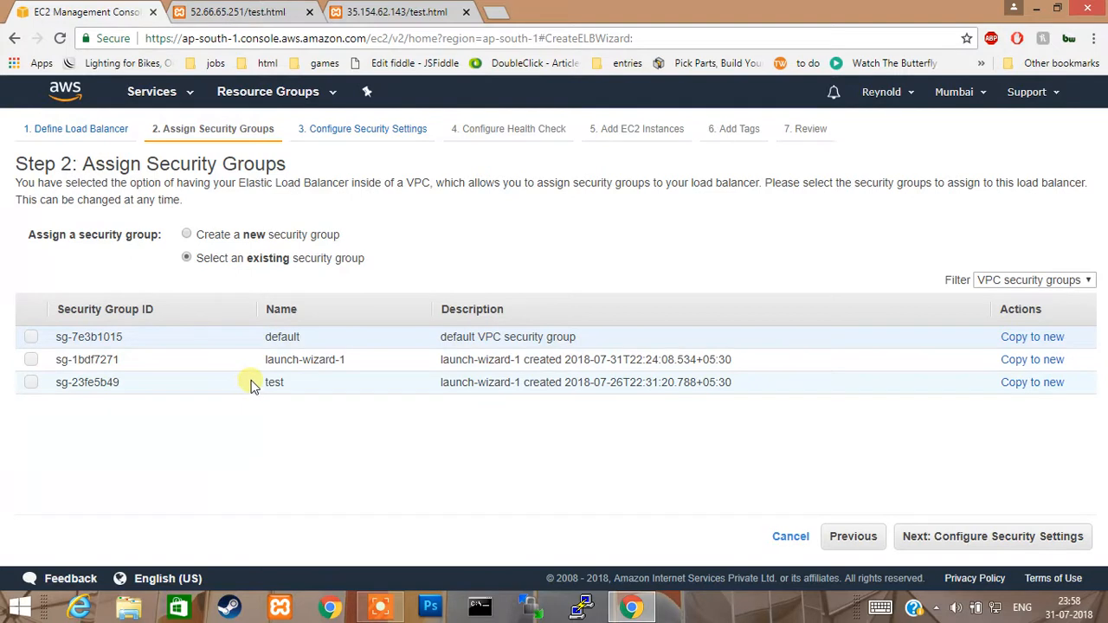
{"action": "left_click", "coordinate": [31, 337]}
{"action": "left_click", "coordinate": [31, 359]}
{"action": "left_click", "coordinate": [31, 383]}
{"action": "left_click", "coordinate": [32, 337]}
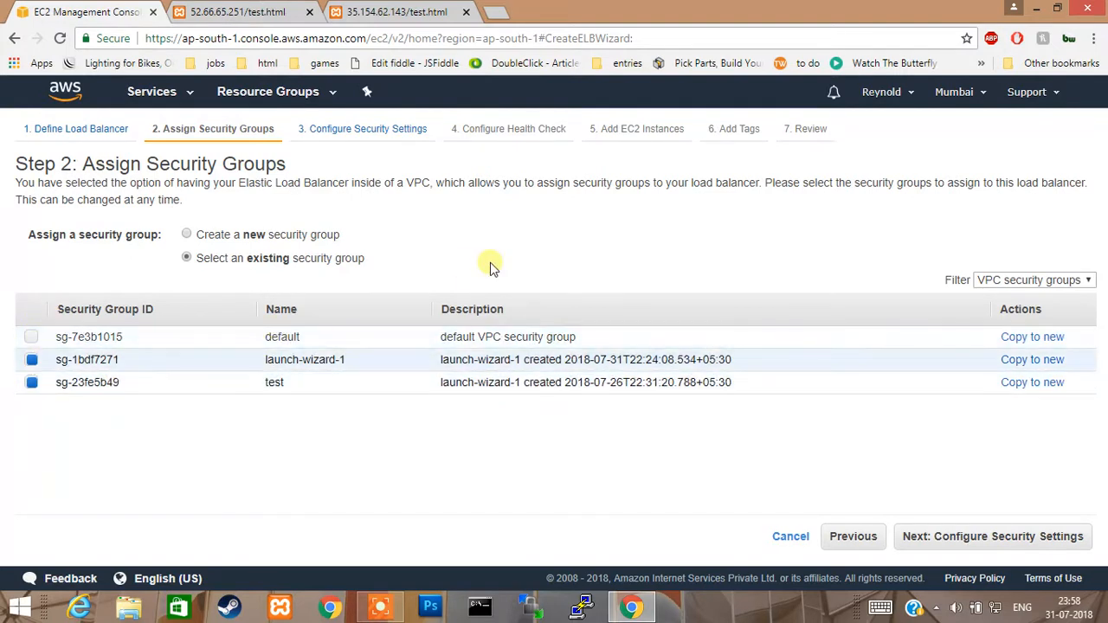
{"action": "left_click_drag", "start_coordinate": [266, 360], "coordinate": [344, 377]}
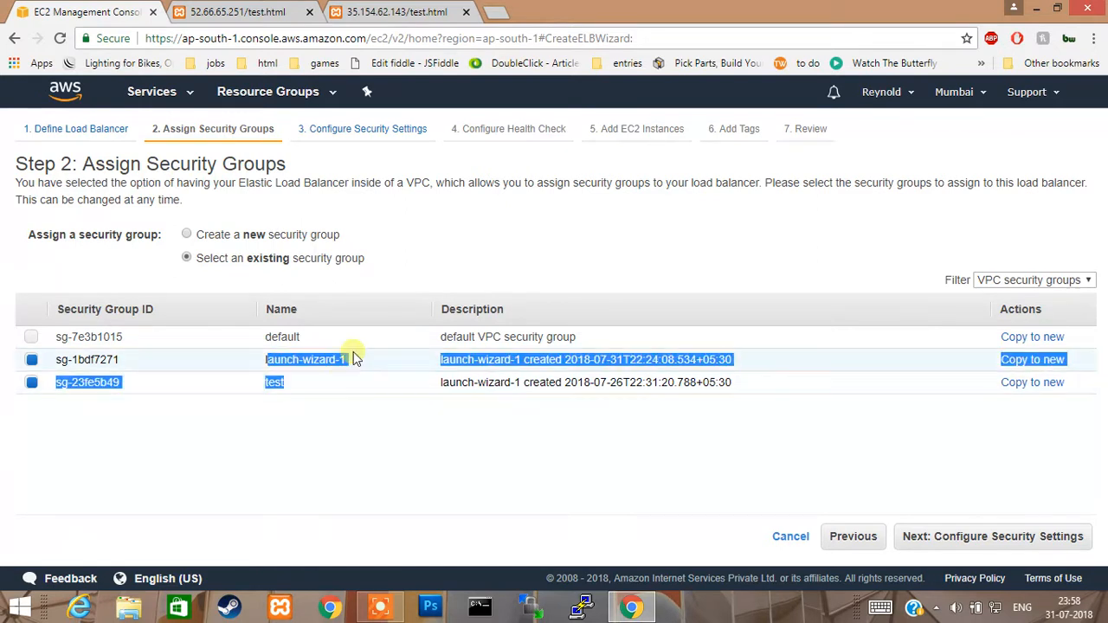
{"action": "left_click", "coordinate": [353, 358]}
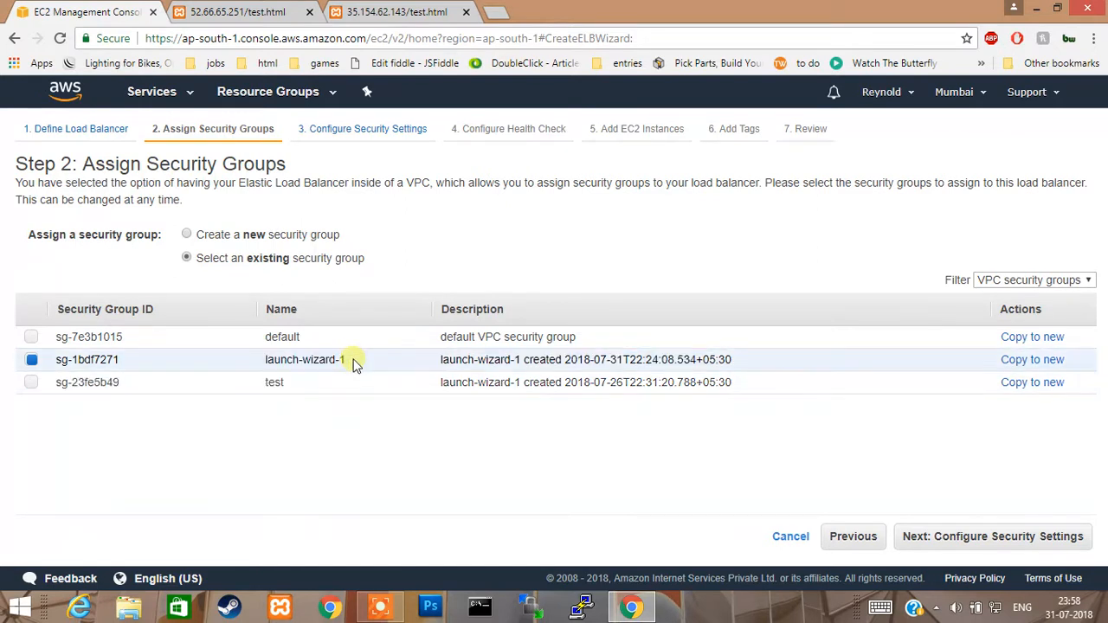
Open the EC2 instances list in a separate tab and check which security groups test2 and test1 use.
{"action": "middle_click", "coordinate": [65, 91]}
{"action": "key", "text": "ctrl+Tab"}
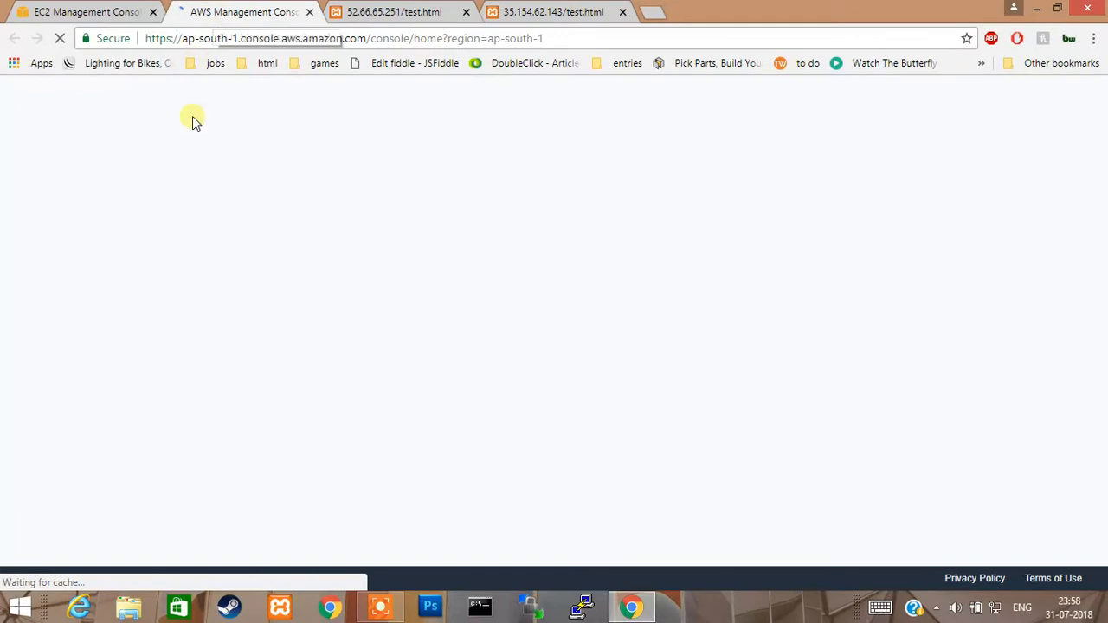
{"action": "left_click", "coordinate": [134, 248]}
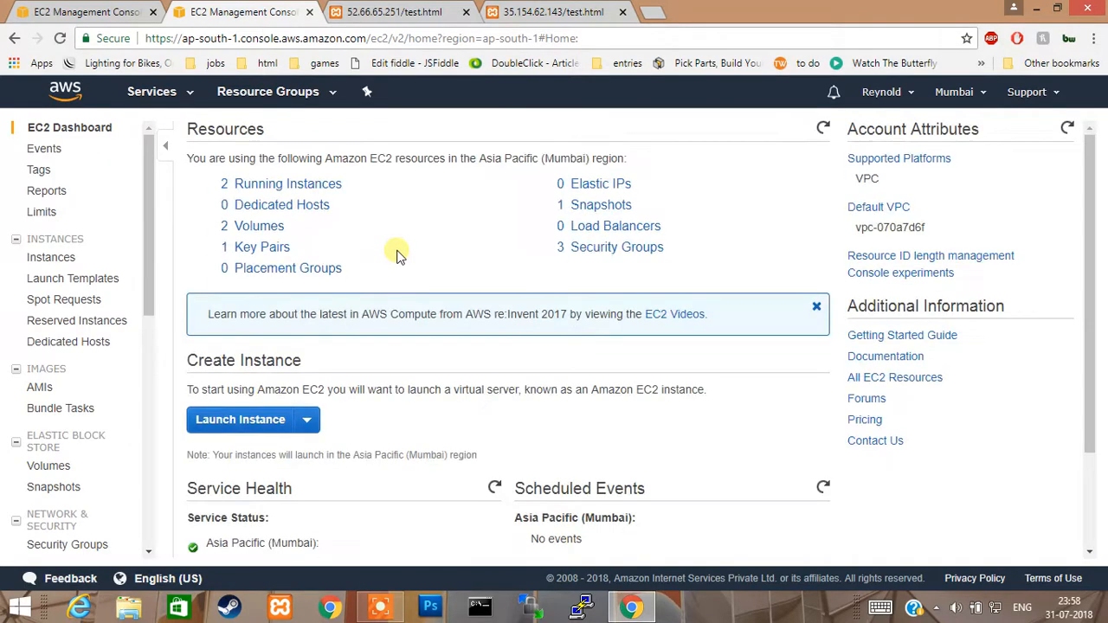
{"action": "left_click", "coordinate": [52, 257]}
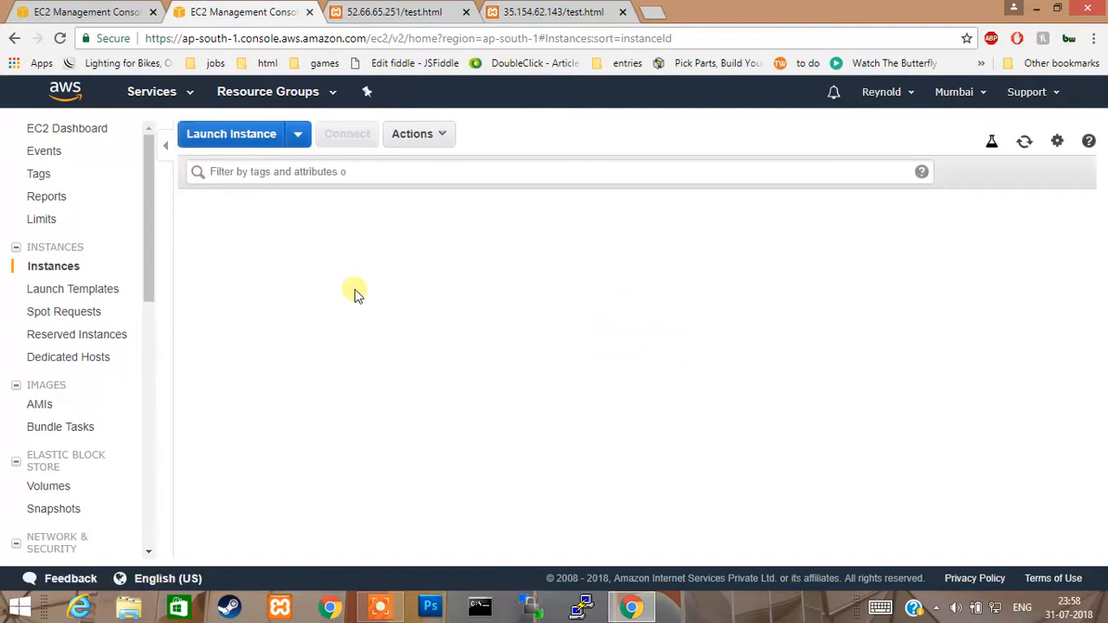
{"action": "left_click", "coordinate": [193, 235]}
{"action": "scroll", "coordinate": [574, 527], "scroll_direction": "down", "scroll_amount": 4}
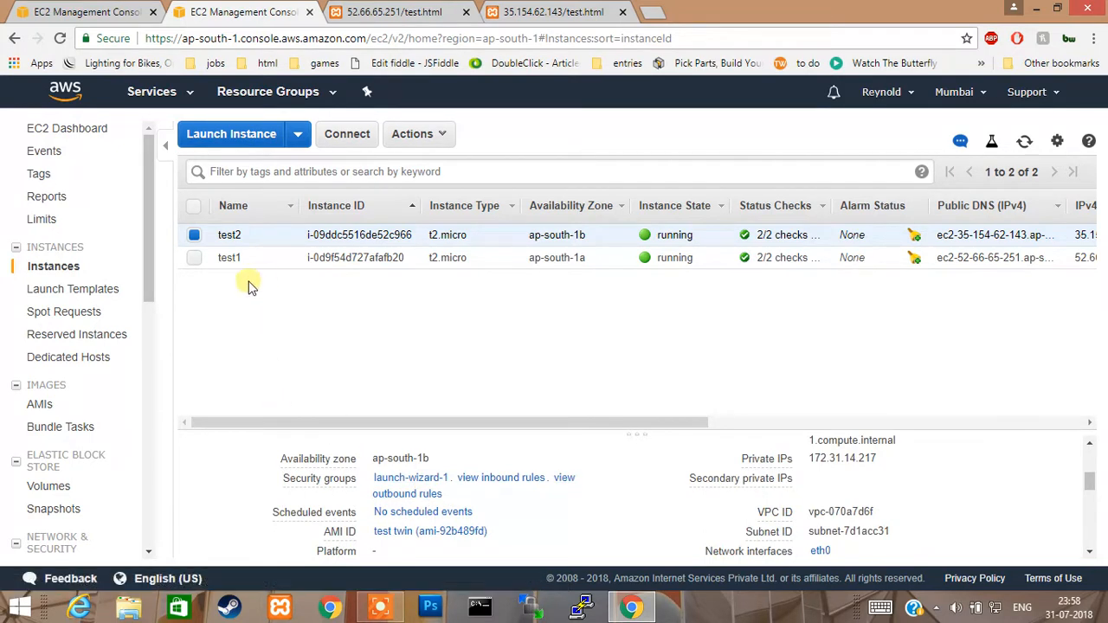
{"action": "left_click", "coordinate": [195, 257]}
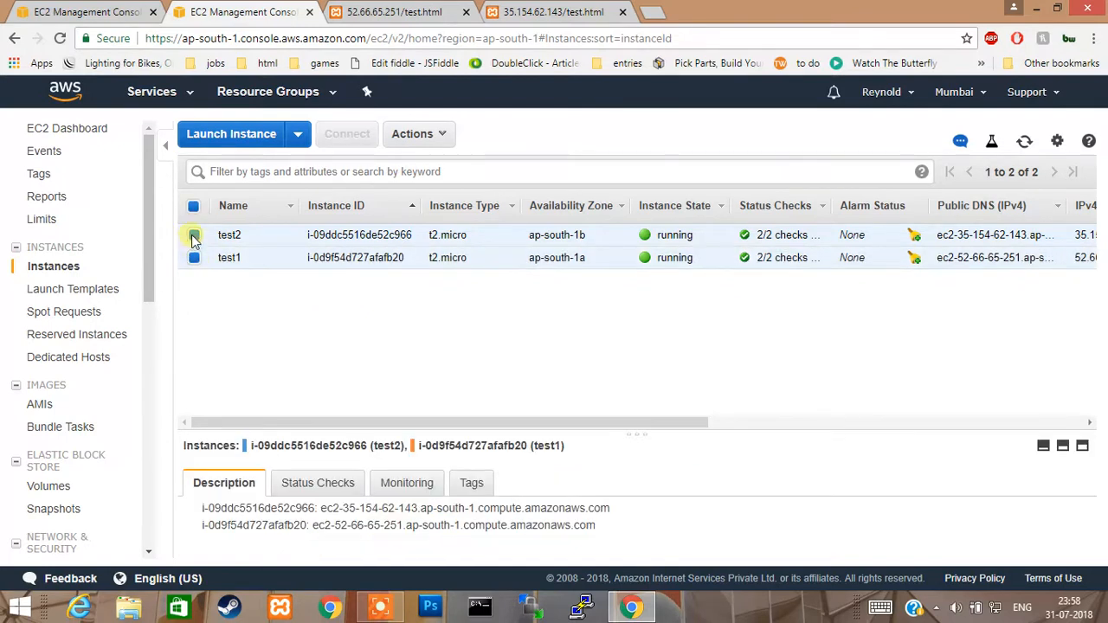
{"action": "left_click", "coordinate": [194, 234]}
{"action": "scroll", "coordinate": [458, 513], "scroll_direction": "down", "scroll_amount": 1}
{"action": "scroll", "coordinate": [459, 513], "scroll_direction": "down", "scroll_amount": 3}
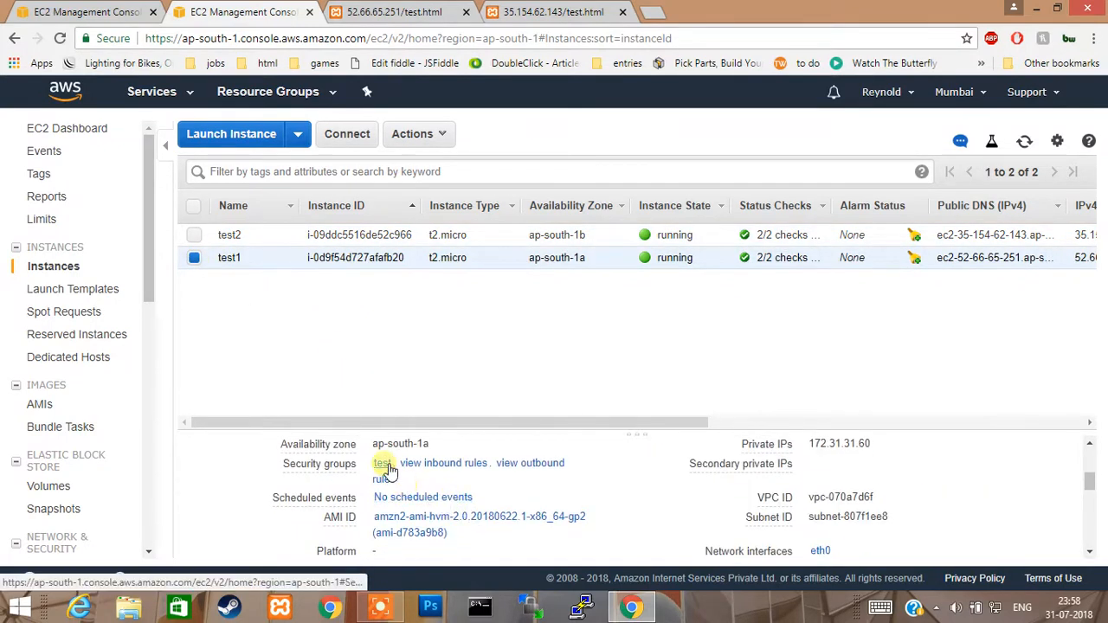
Add the test security group to the load balancer's selection and proceed to the health check configuration.
{"action": "left_click", "coordinate": [86, 12]}
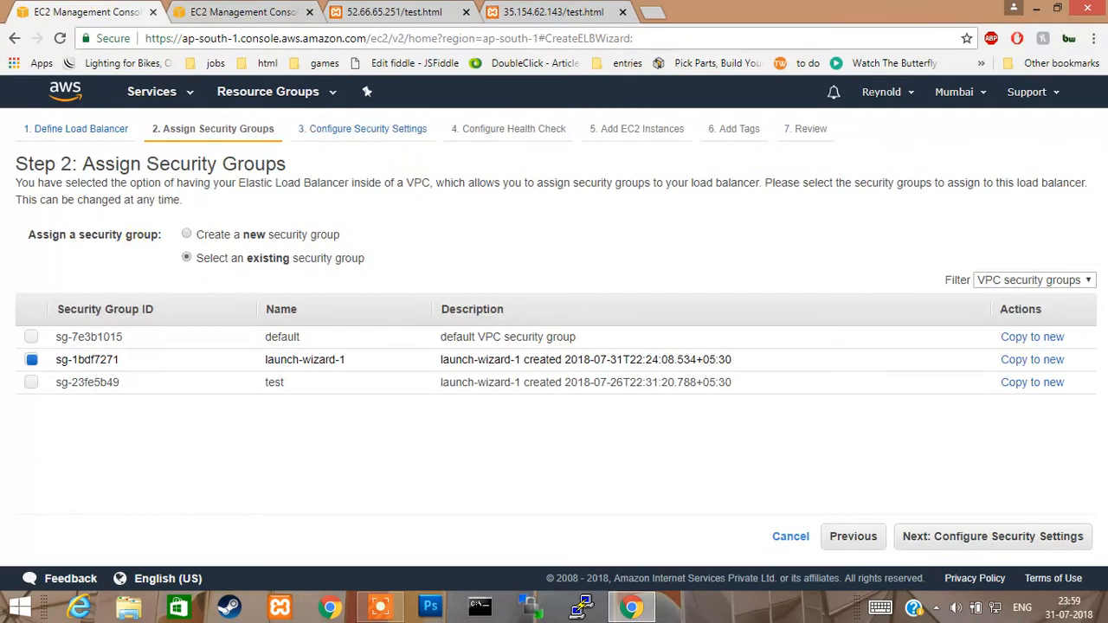
{"action": "left_click", "coordinate": [30, 385]}
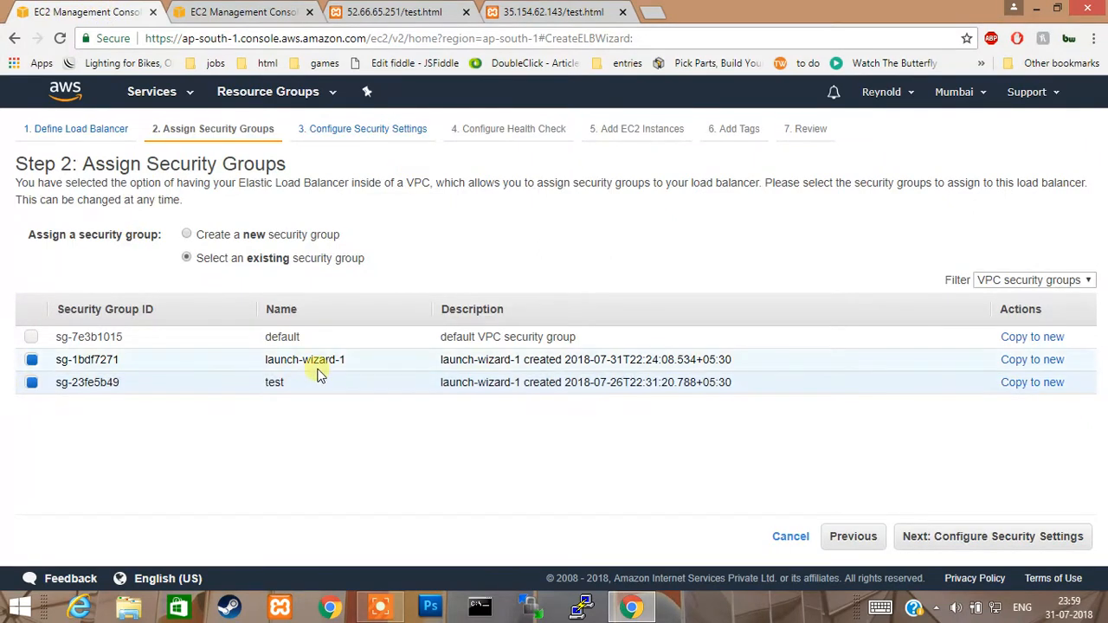
{"action": "left_click", "coordinate": [983, 536]}
{"action": "left_click", "coordinate": [983, 536]}
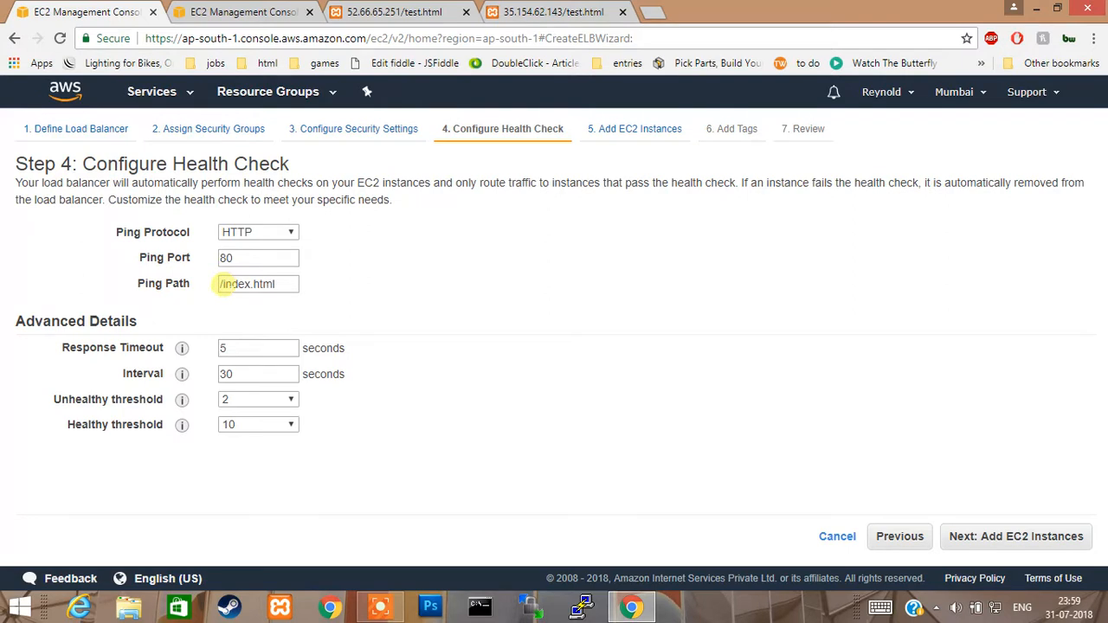
Set the health check's ping path to /test.html and its healthy threshold to 2.
{"action": "left_click_drag", "start_coordinate": [223, 284], "coordinate": [306, 296]}
{"action": "type", "text": "/"}
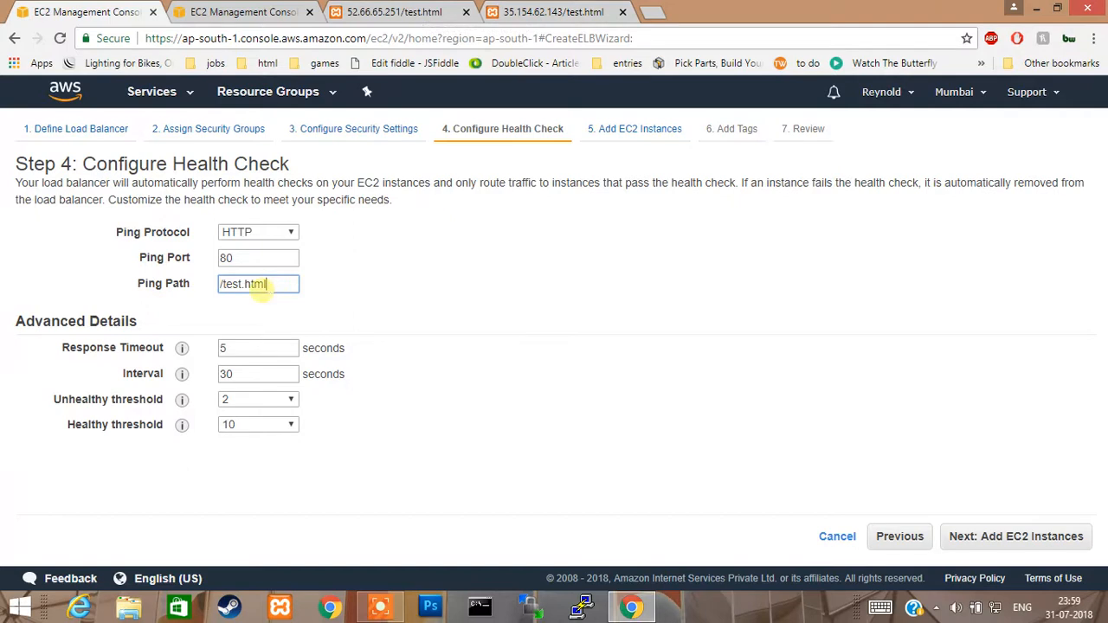
{"action": "left_click", "coordinate": [277, 425]}
{"action": "left_click", "coordinate": [275, 434]}
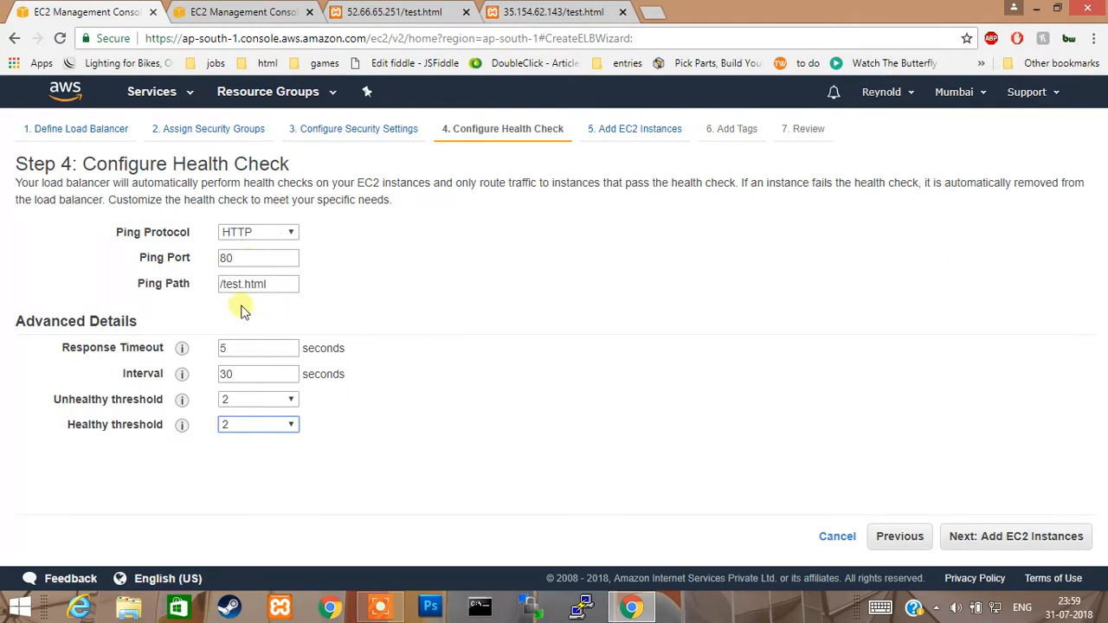
{"action": "left_click_drag", "start_coordinate": [222, 284], "coordinate": [272, 278]}
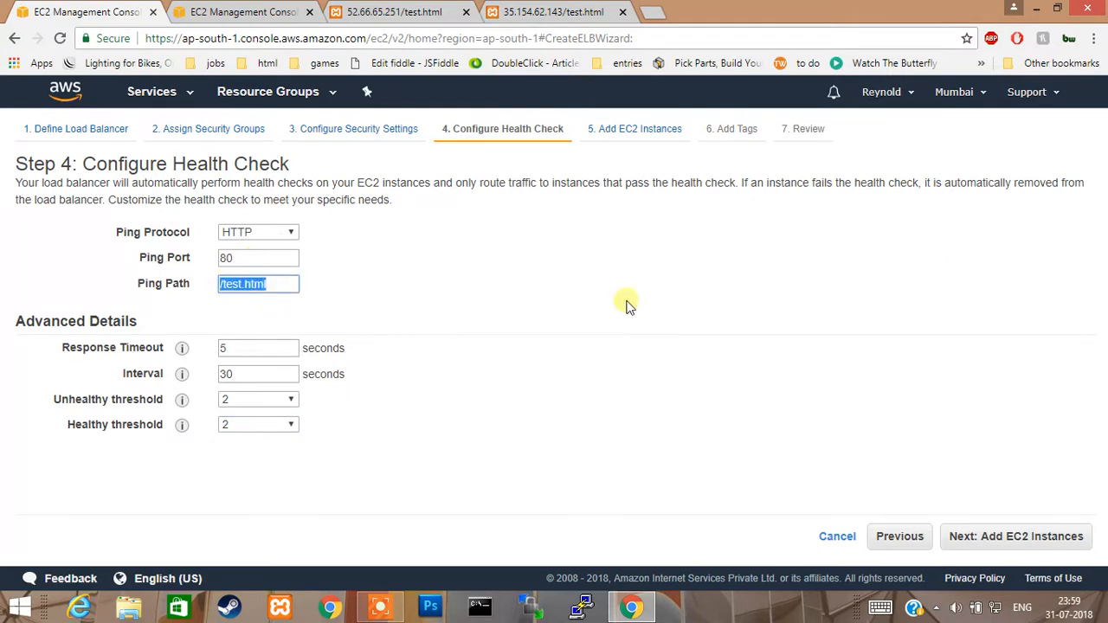
{"action": "left_click", "coordinate": [689, 323]}
Proceed to adding EC2 instances and select both test1 and test2 for the load balancer.
{"action": "left_click", "coordinate": [1008, 547]}
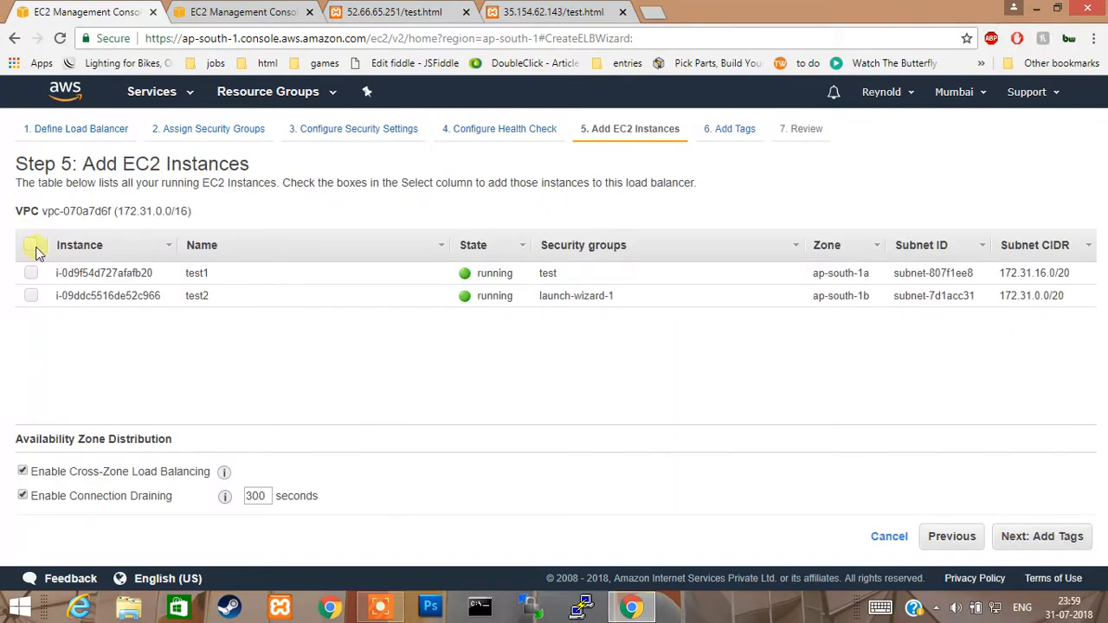
{"action": "left_click", "coordinate": [31, 246]}
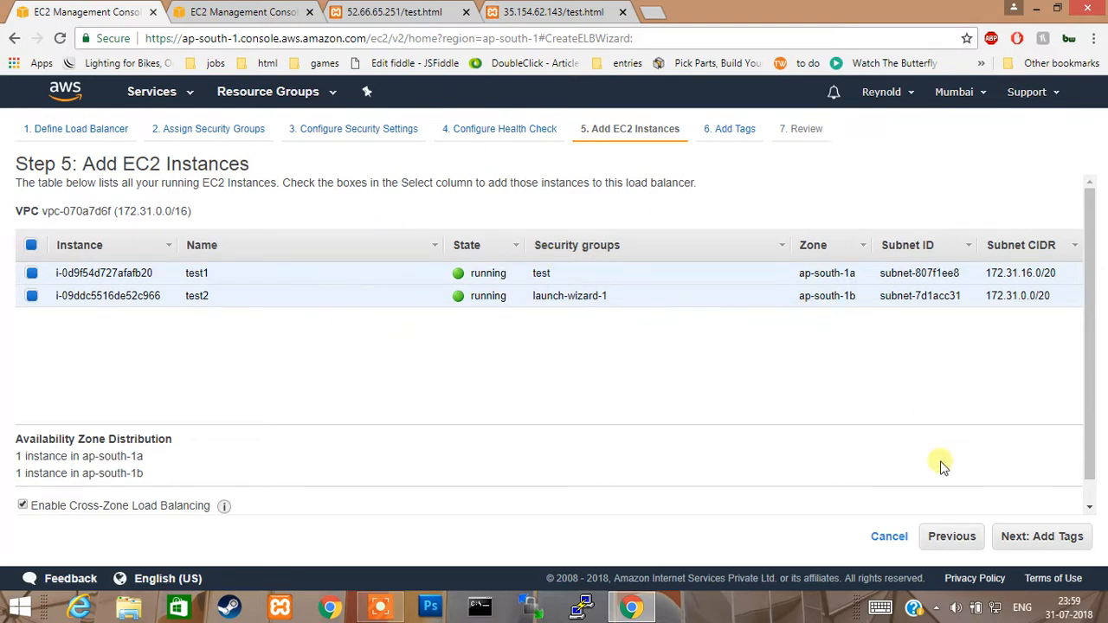
Revisit the test pages, close the extra EC2 instances tab and continue the load balancer wizard to adding tags.
{"action": "left_click", "coordinate": [372, 11]}
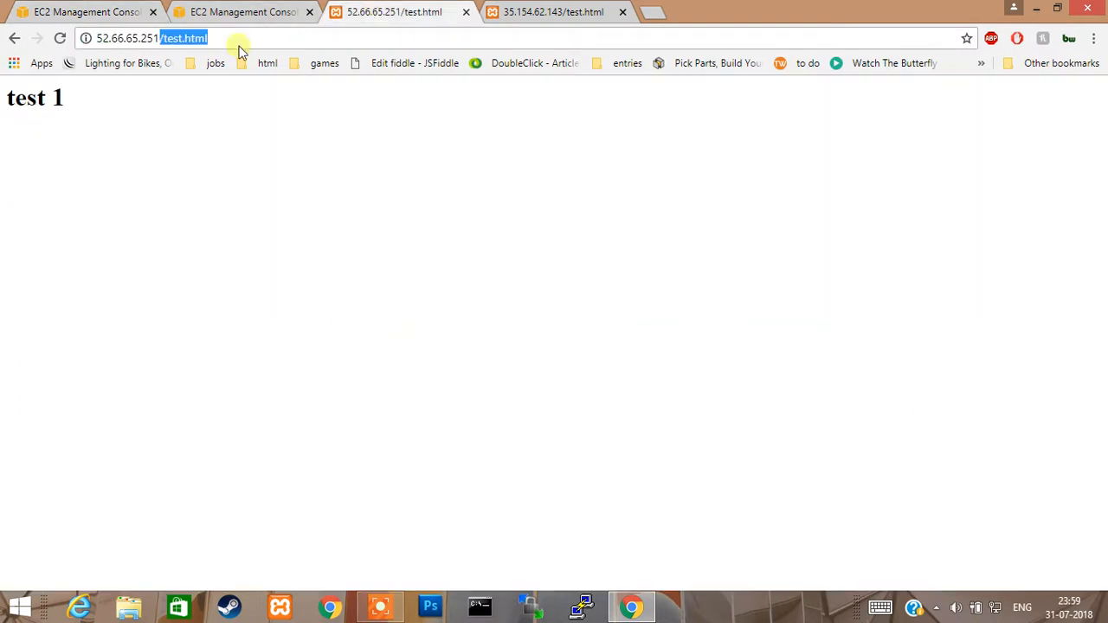
{"action": "left_click", "coordinate": [554, 12]}
{"action": "left_click", "coordinate": [242, 12]}
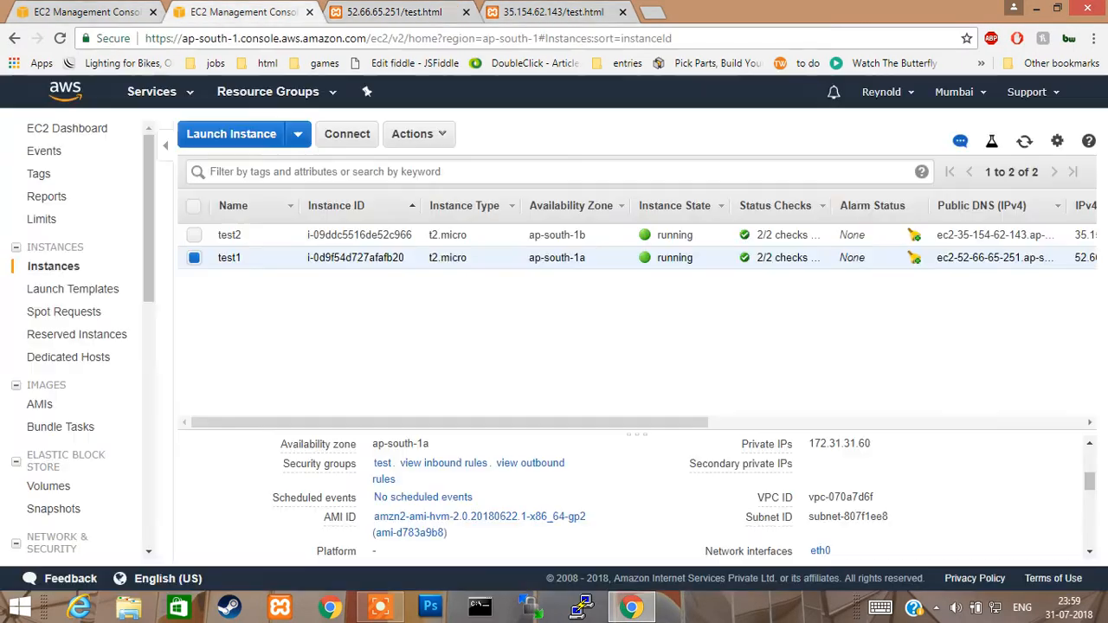
{"action": "scroll", "coordinate": [870, 476], "scroll_direction": "down", "scroll_amount": 10}
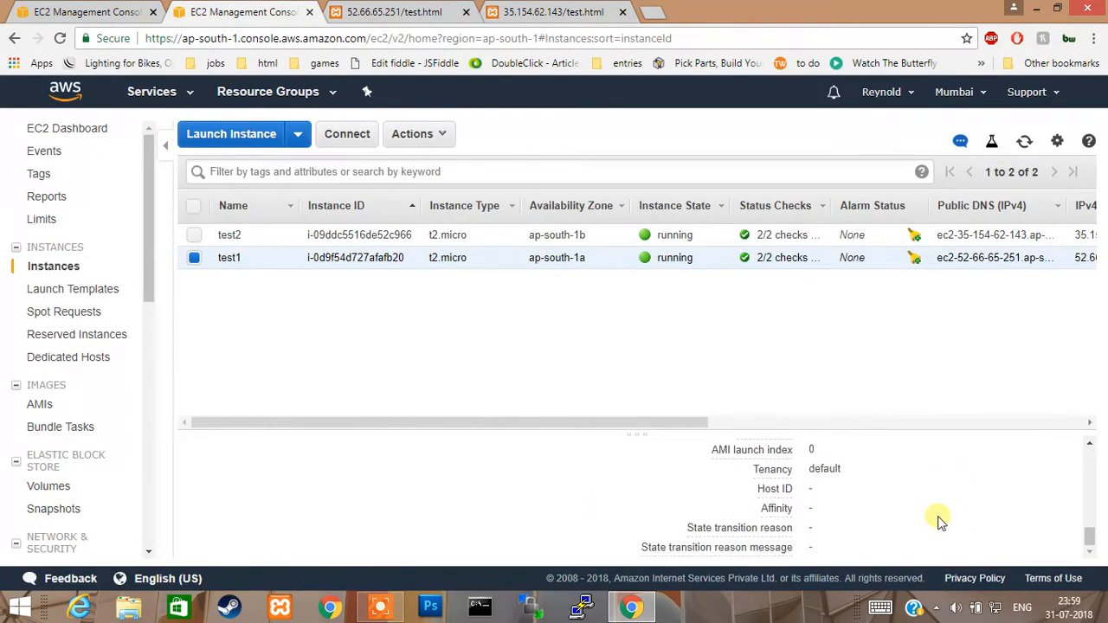
{"action": "left_click", "coordinate": [309, 11]}
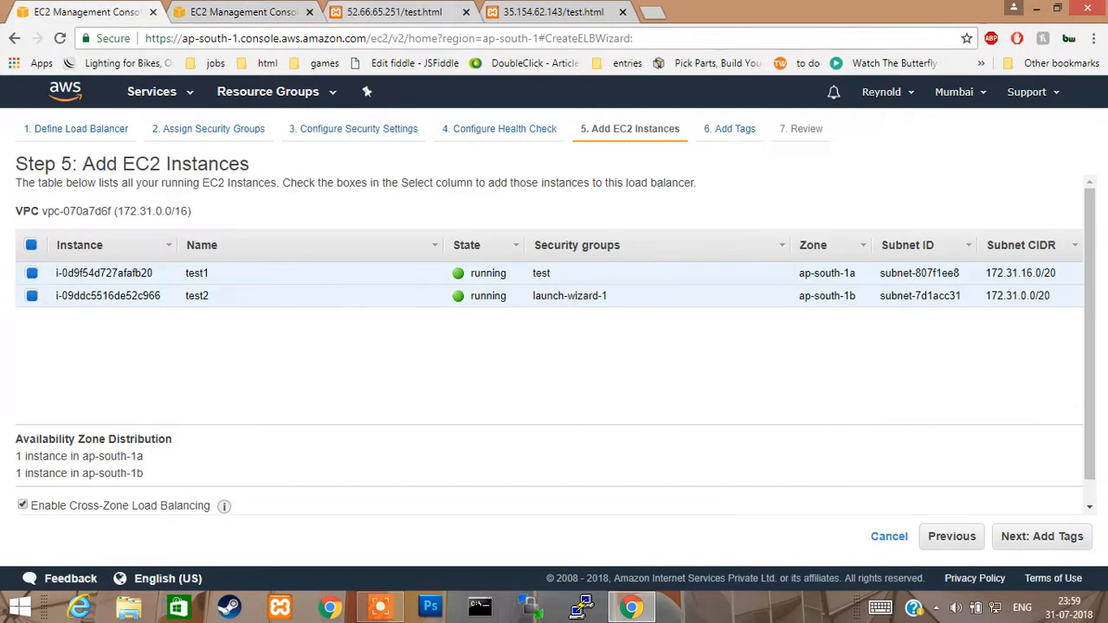
{"action": "left_click", "coordinate": [1058, 537]}
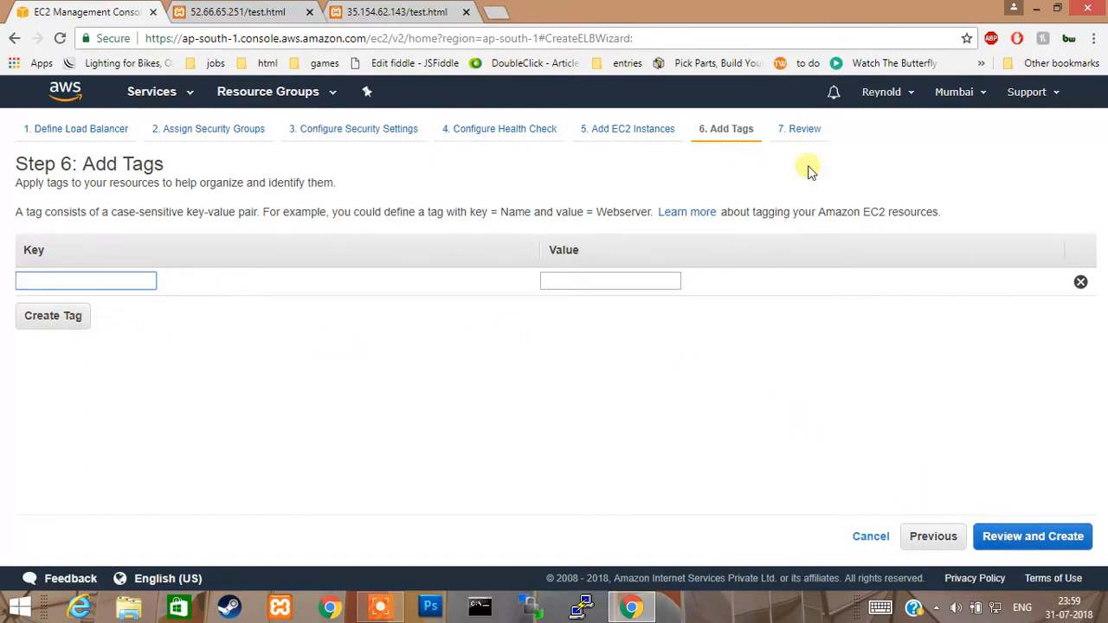
Skip adding tags, create the load balancer from the review page and close the creation status.
{"action": "left_click", "coordinate": [1017, 537]}
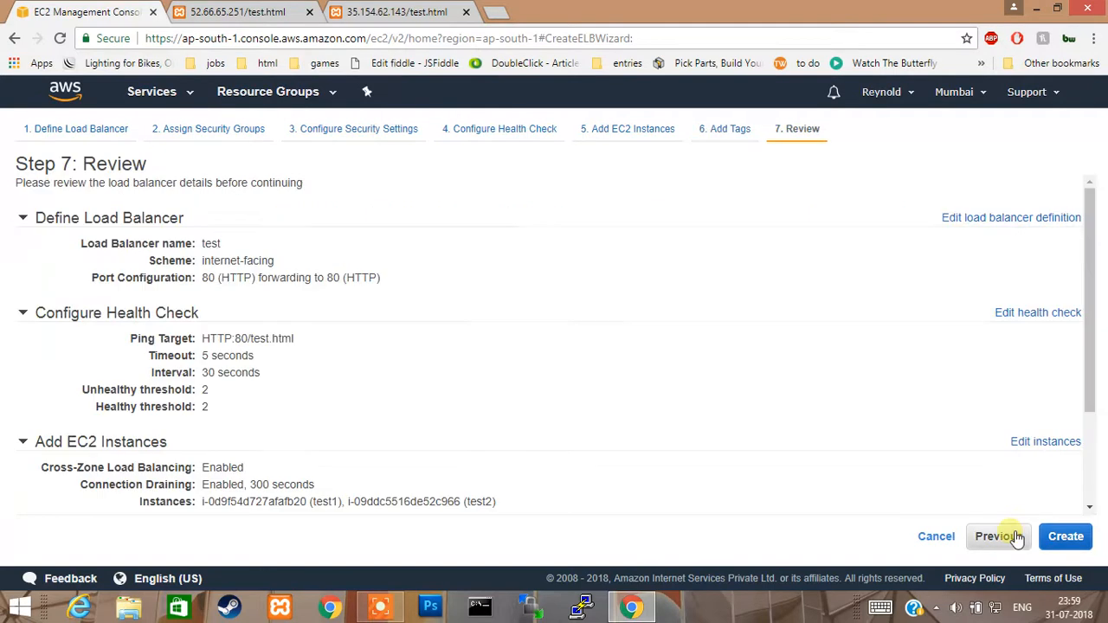
{"action": "left_click", "coordinate": [1068, 536]}
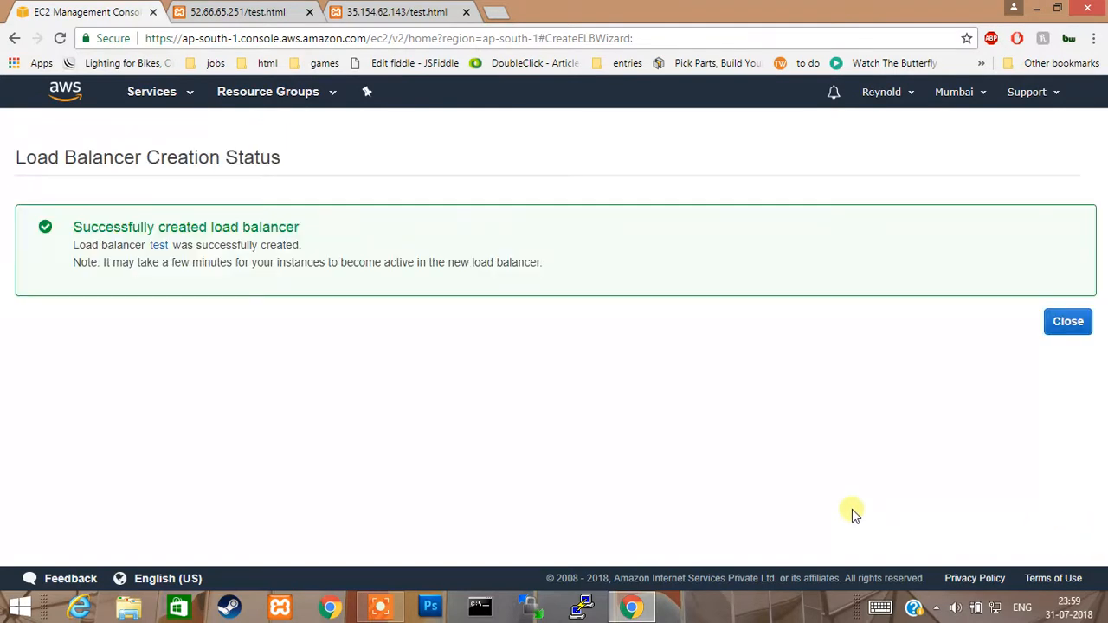
{"action": "left_click", "coordinate": [1068, 322]}
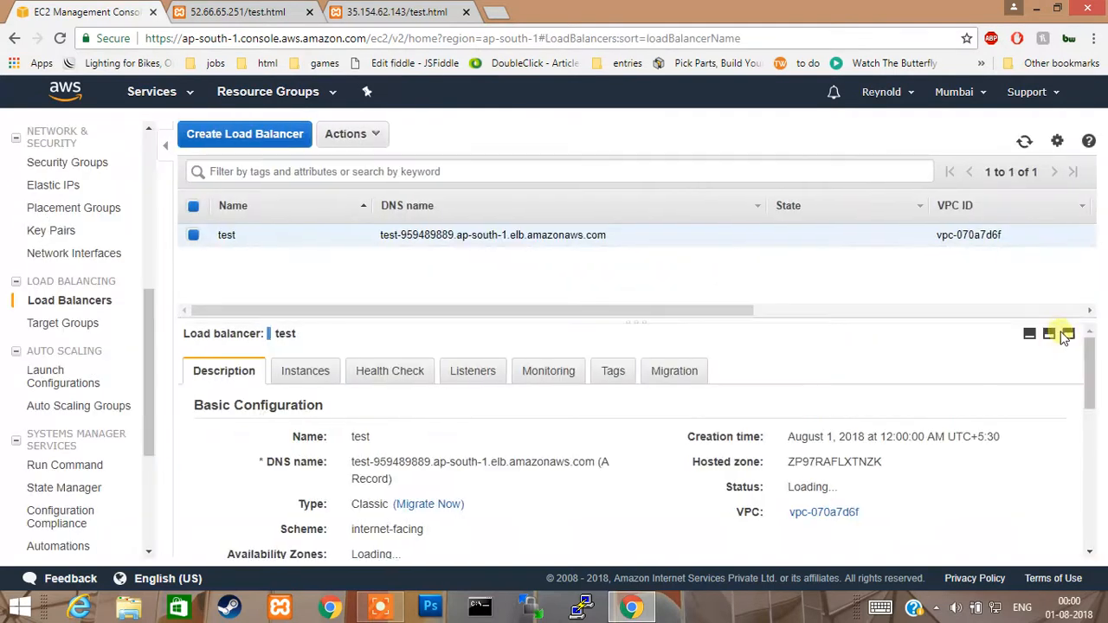
Check the test load balancer's health check settings and the status details of its registered instances.
{"action": "left_click", "coordinate": [422, 381]}
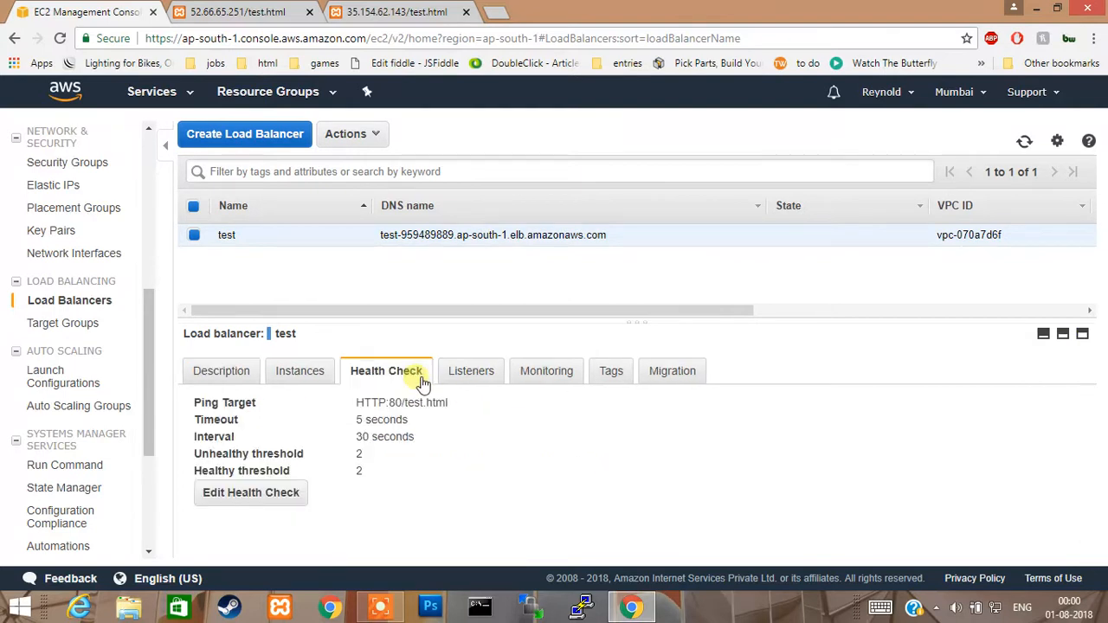
{"action": "left_click", "coordinate": [328, 381]}
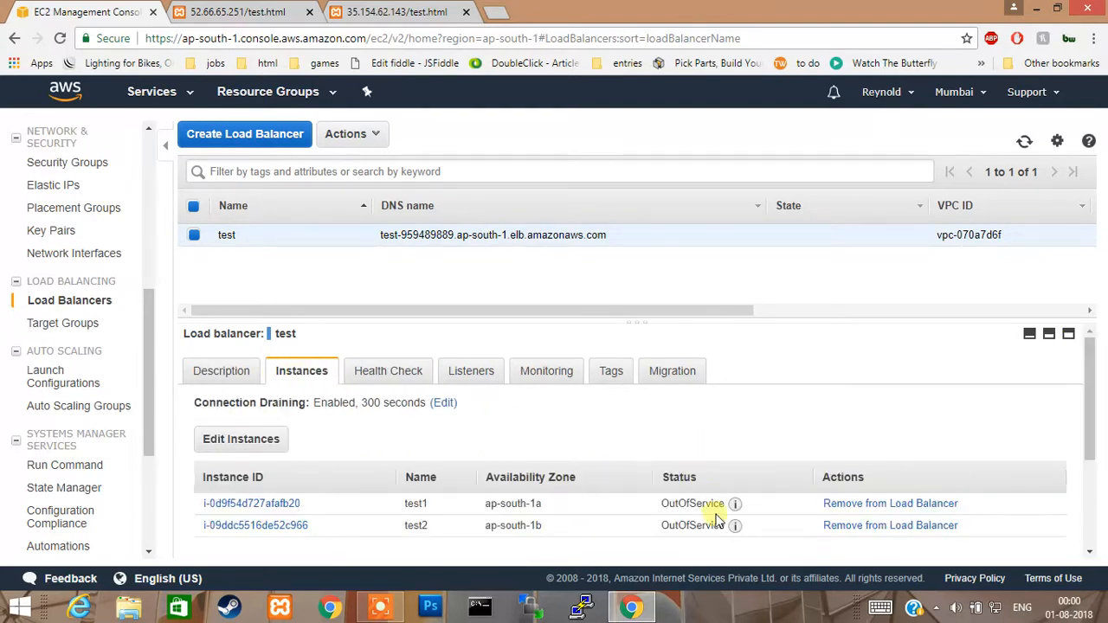
{"action": "mouse_move", "coordinate": [736, 509]}
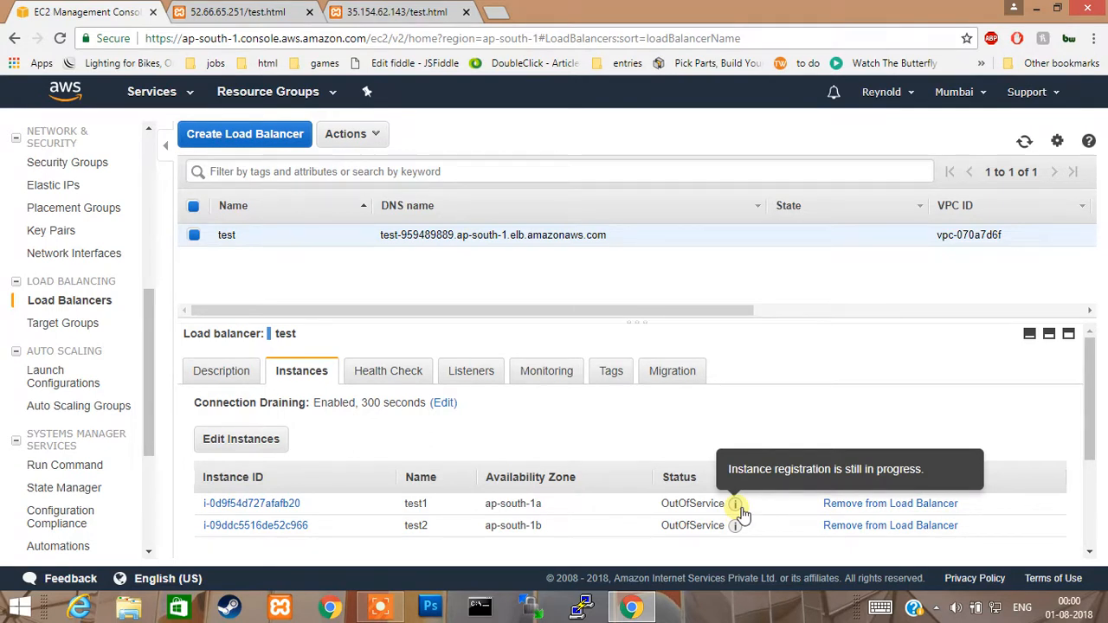
{"action": "left_click", "coordinate": [401, 612]}
{"action": "left_click", "coordinate": [575, 581]}
{"action": "left_click", "coordinate": [578, 583]}
{"action": "left_click", "coordinate": [1028, 547]}
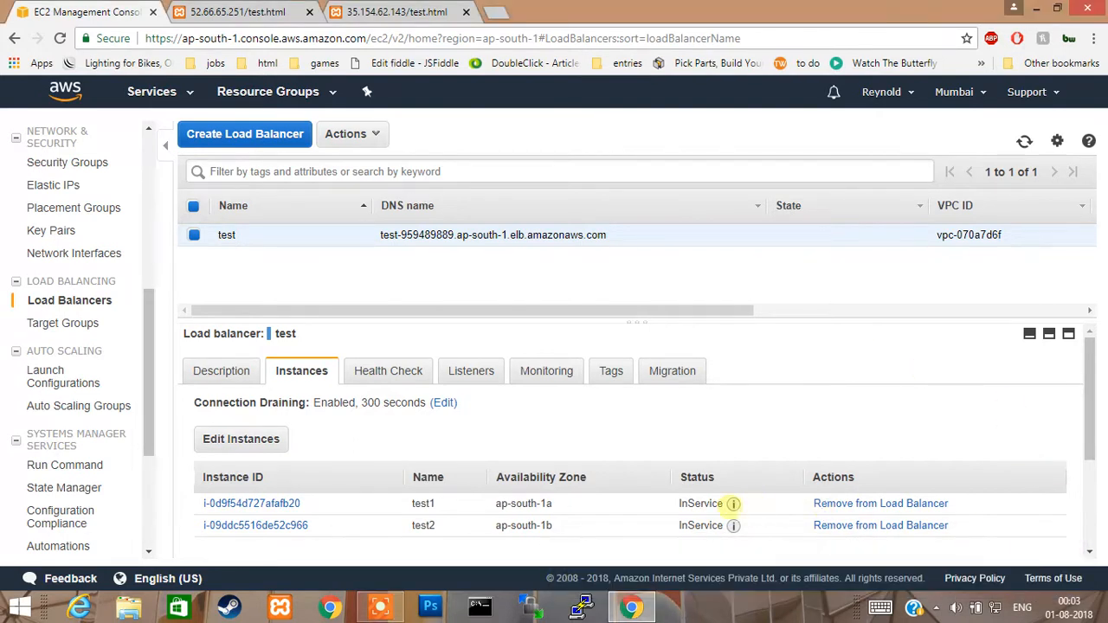
Check the registered instances' status, and open the health check configuration with ping path /test.html and save it.
{"action": "left_click_drag", "start_coordinate": [680, 500], "coordinate": [755, 507]}
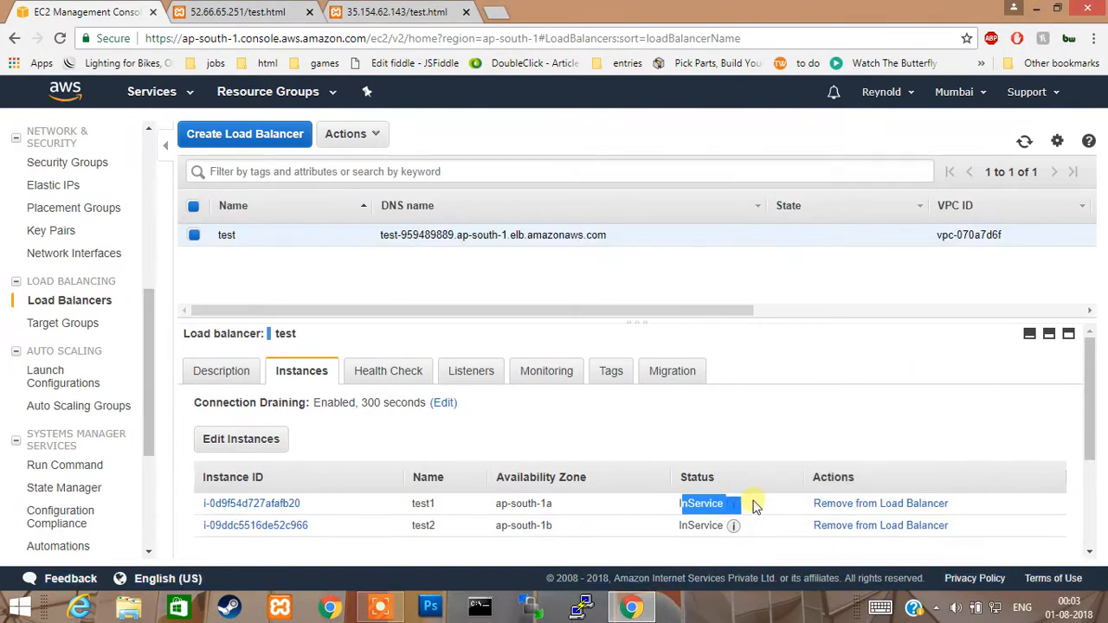
{"action": "left_click", "coordinate": [287, 378]}
{"action": "left_click", "coordinate": [391, 372]}
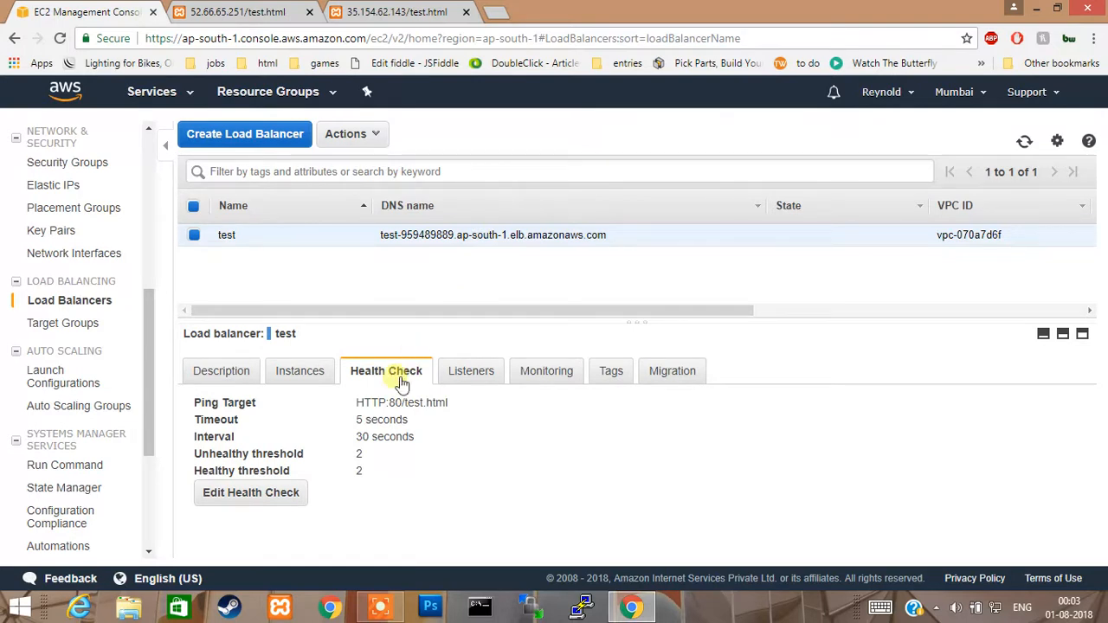
{"action": "left_click", "coordinate": [279, 495]}
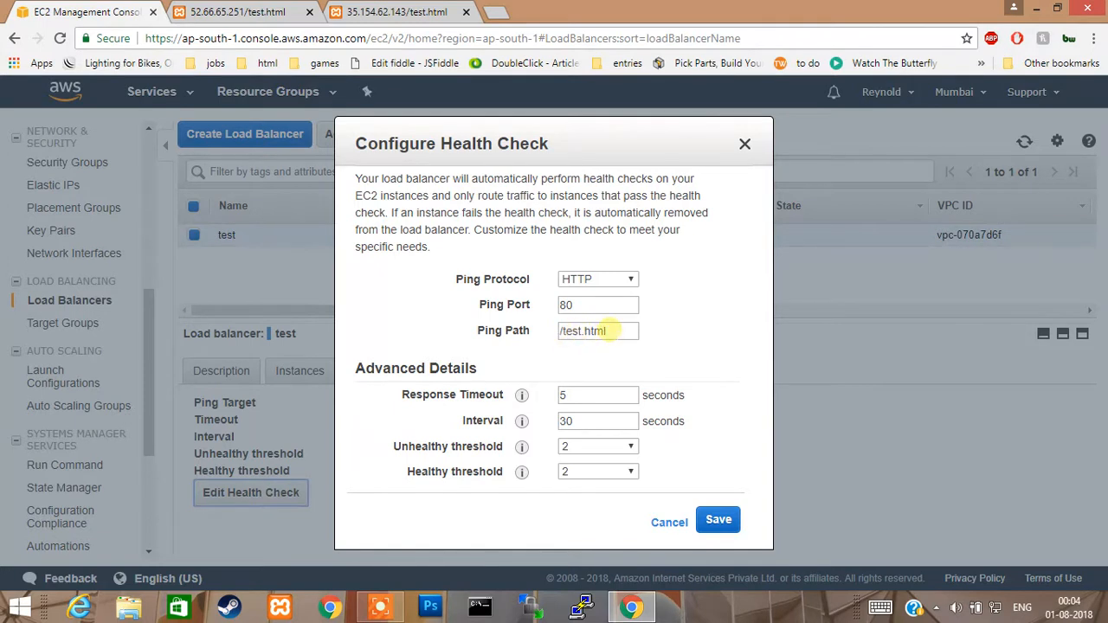
{"action": "left_click", "coordinate": [733, 524]}
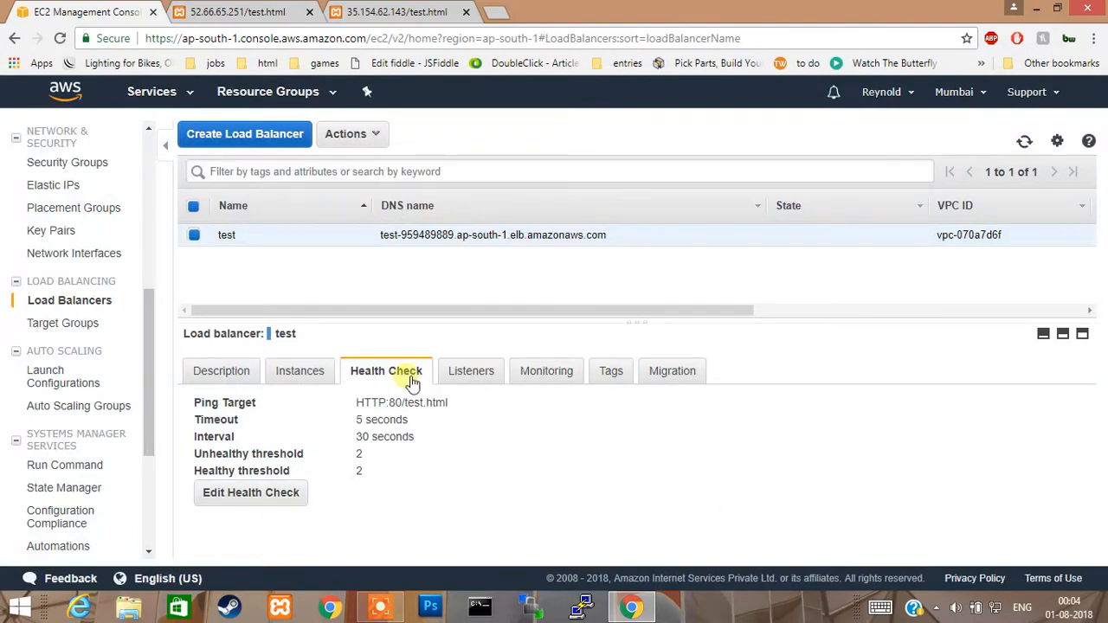
Copy the test load balancer's DNS name from its listing and open that address in a new browser tab.
{"action": "left_click", "coordinate": [276, 372]}
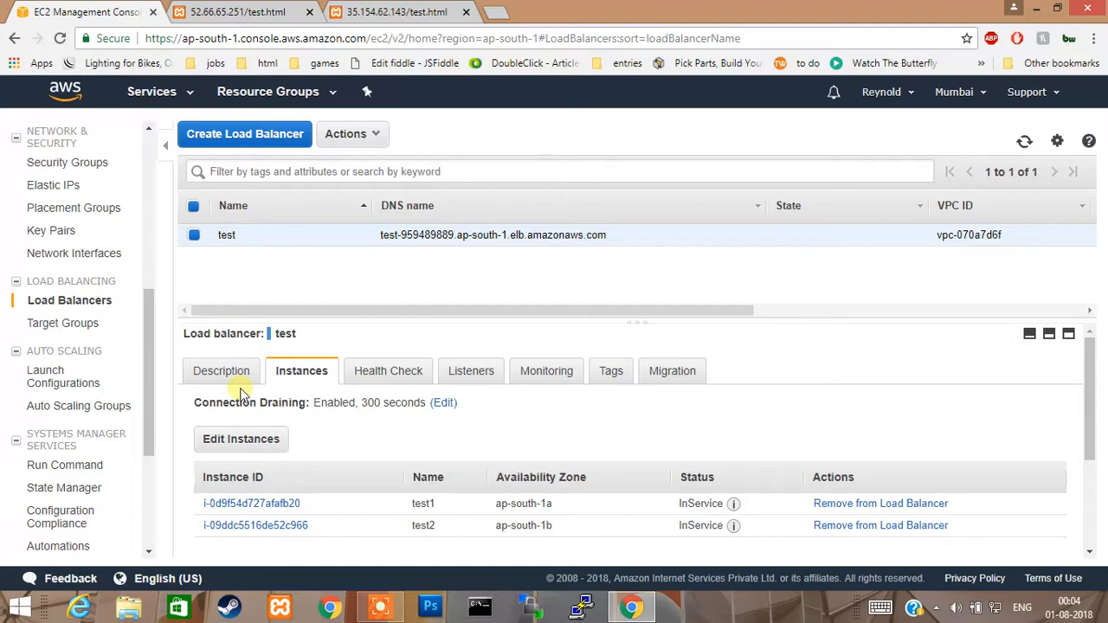
{"action": "left_click", "coordinate": [220, 371]}
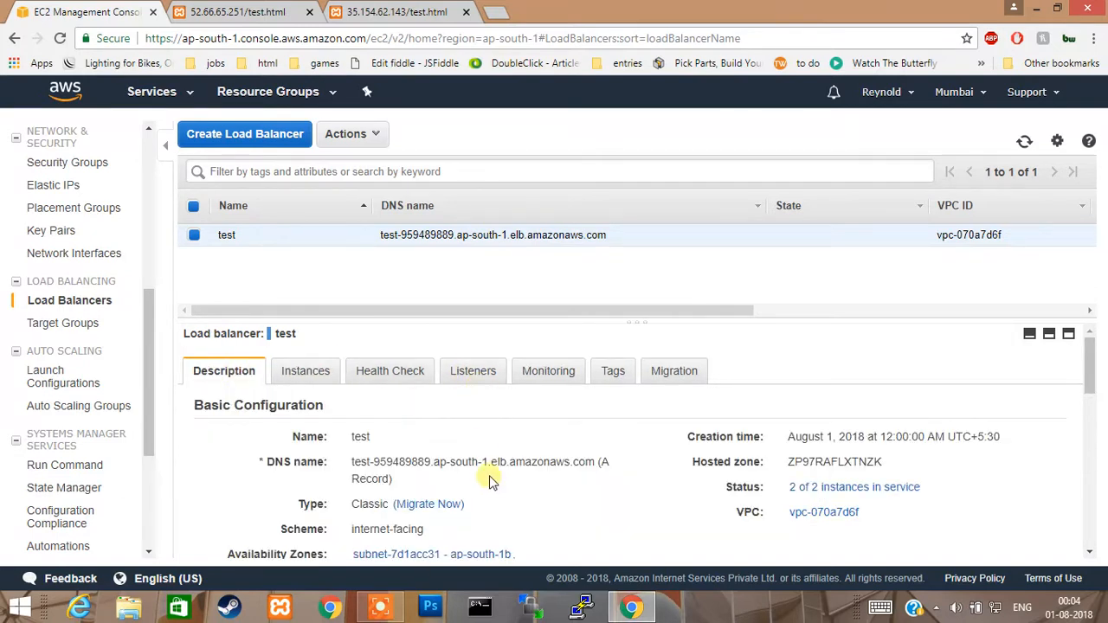
{"action": "left_click_drag", "start_coordinate": [378, 239], "coordinate": [608, 245]}
{"action": "key", "text": "ctrl+c"}
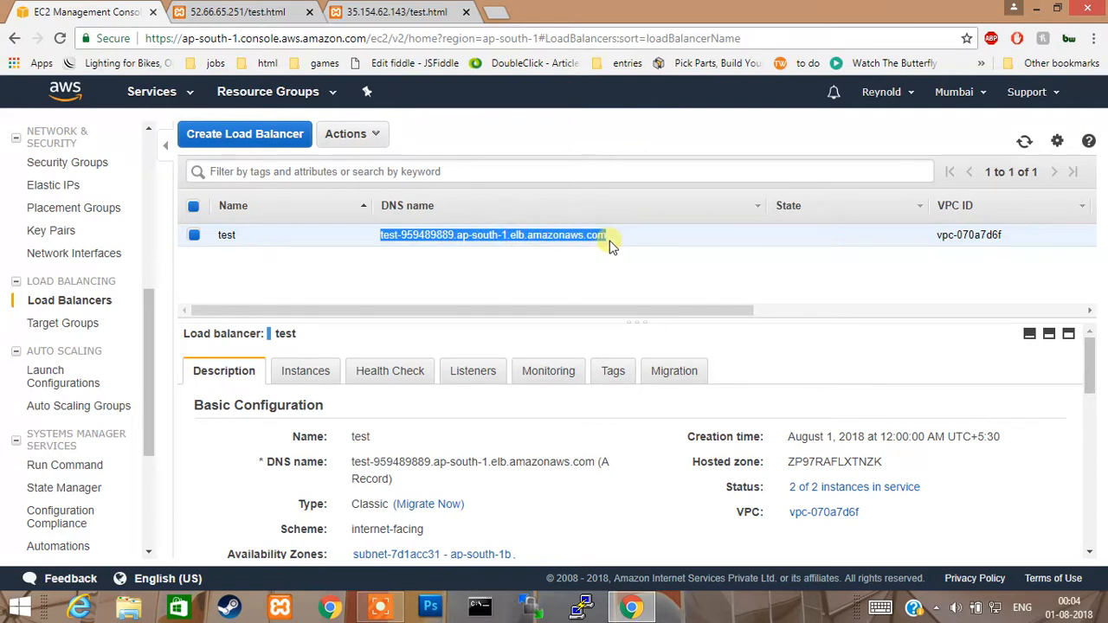
{"action": "left_click", "coordinate": [491, 11]}
{"action": "key", "text": "ctrl+v"}
{"action": "key", "text": "Return"}
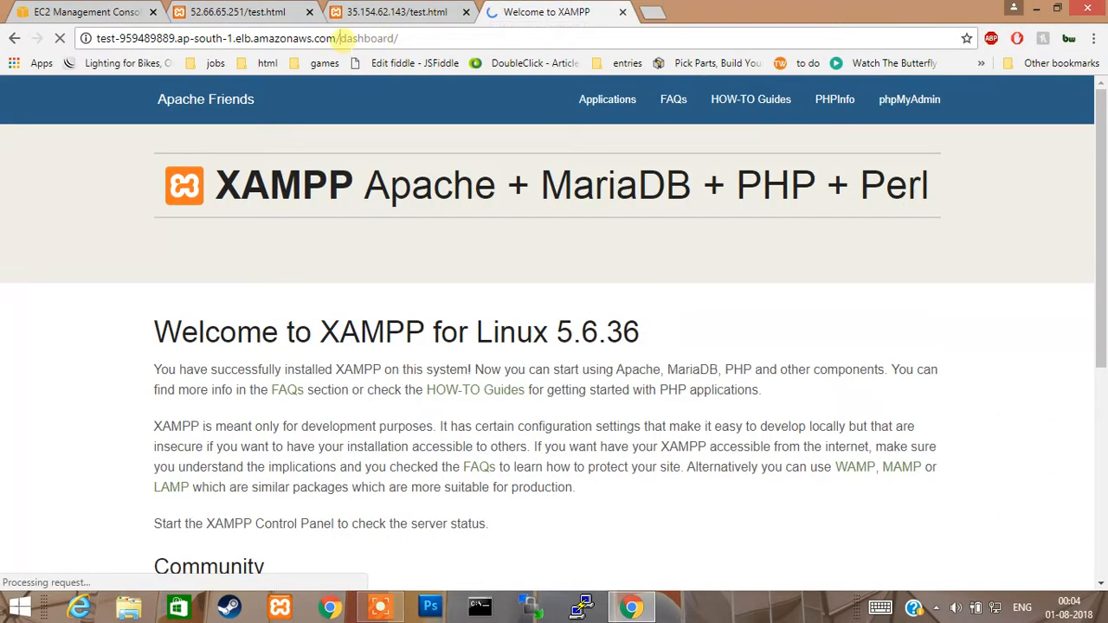
Replace the dashboard path in the load balancer's address with test.html and load the page.
{"action": "left_click_drag", "start_coordinate": [340, 38], "coordinate": [854, 38]}
{"action": "key", "text": "BackSpace"}
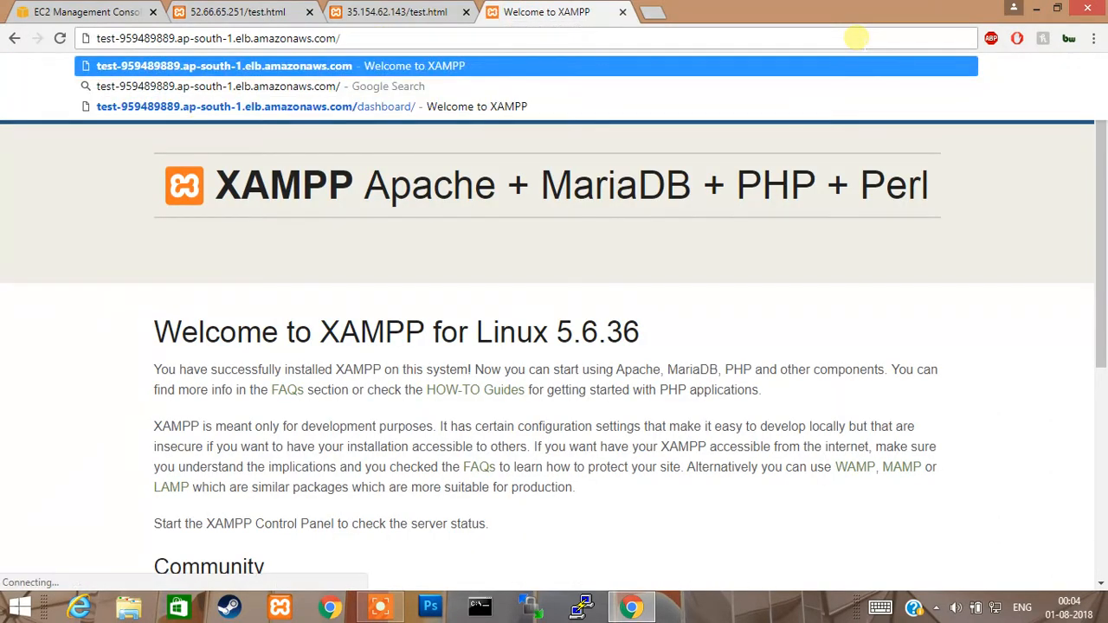
{"action": "type", "text": "tes"}
{"action": "type", "text": ".html"}
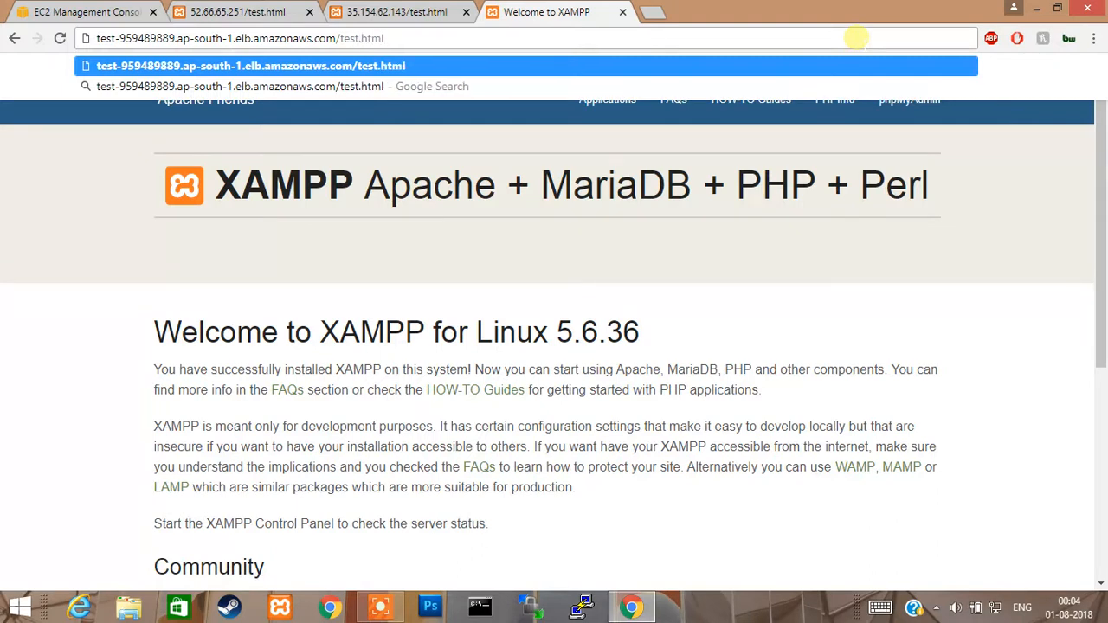
{"action": "key", "text": "Return"}
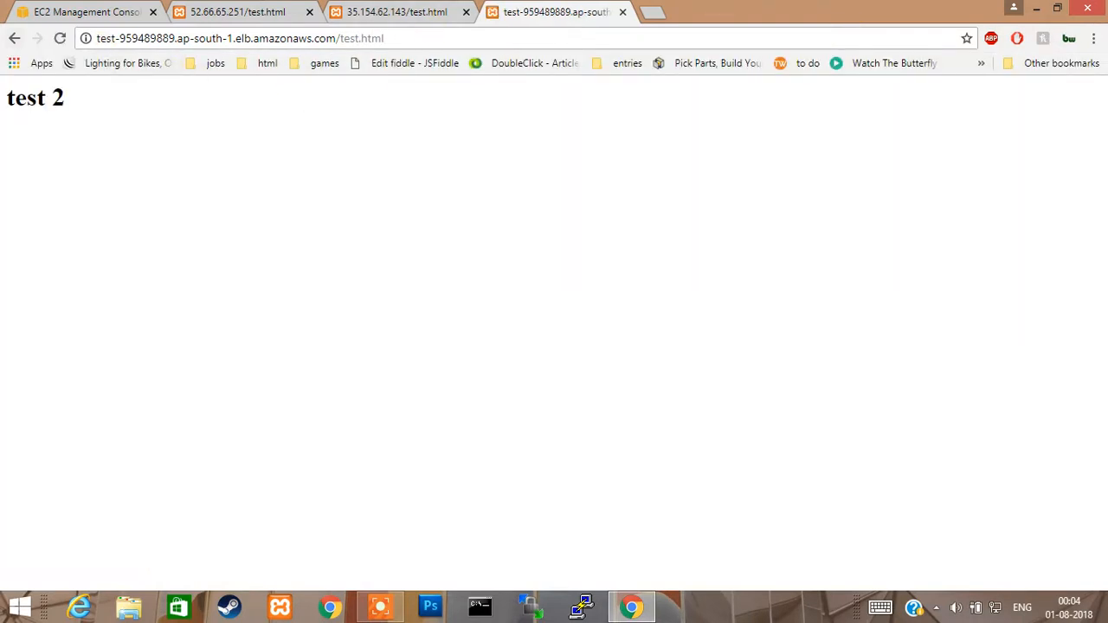
Compare the load balancer's test page with the 35.154.62.143 instance's page, and reload it repeatedly to see which instance responds.
{"action": "key", "text": "ctrl+shift+Tab"}
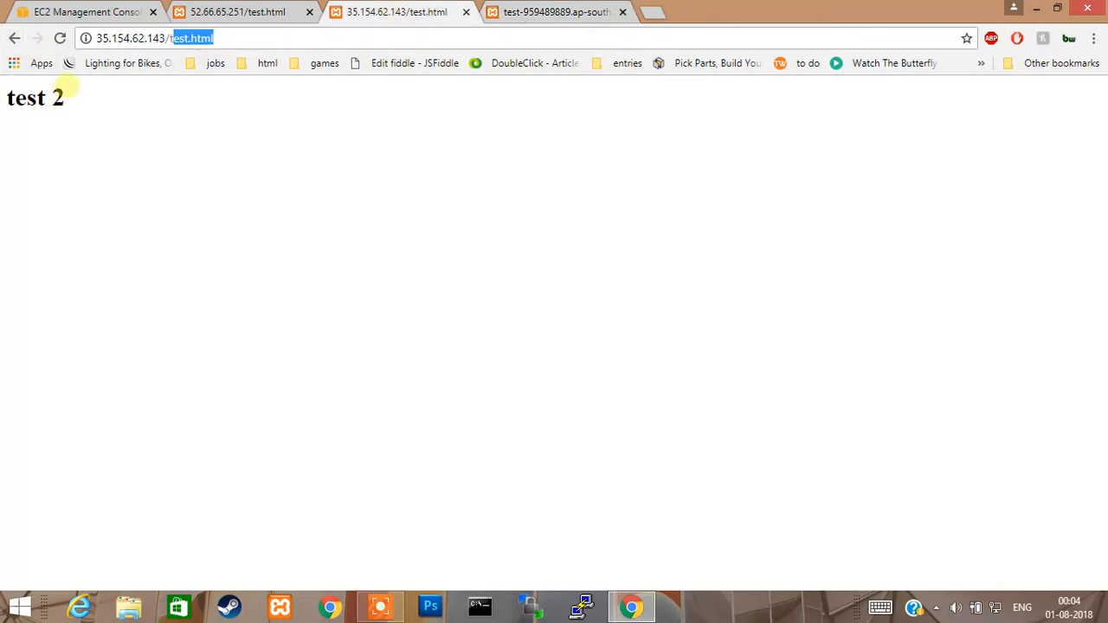
{"action": "key", "text": "ctrl+Tab"}
{"action": "left_click", "coordinate": [61, 38]}
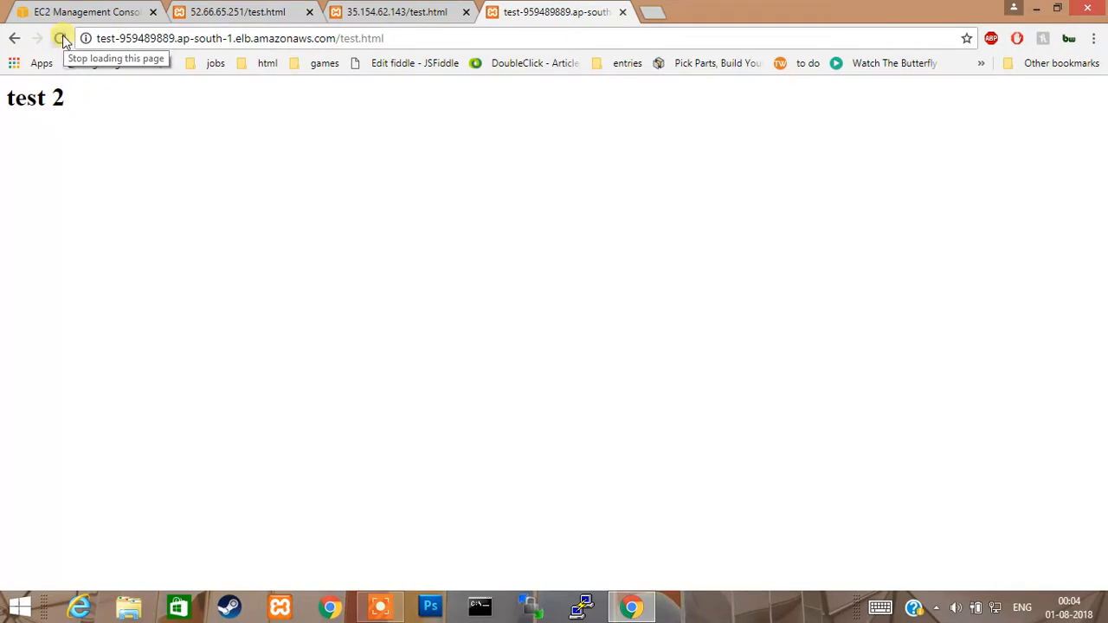
{"action": "left_click", "coordinate": [62, 41]}
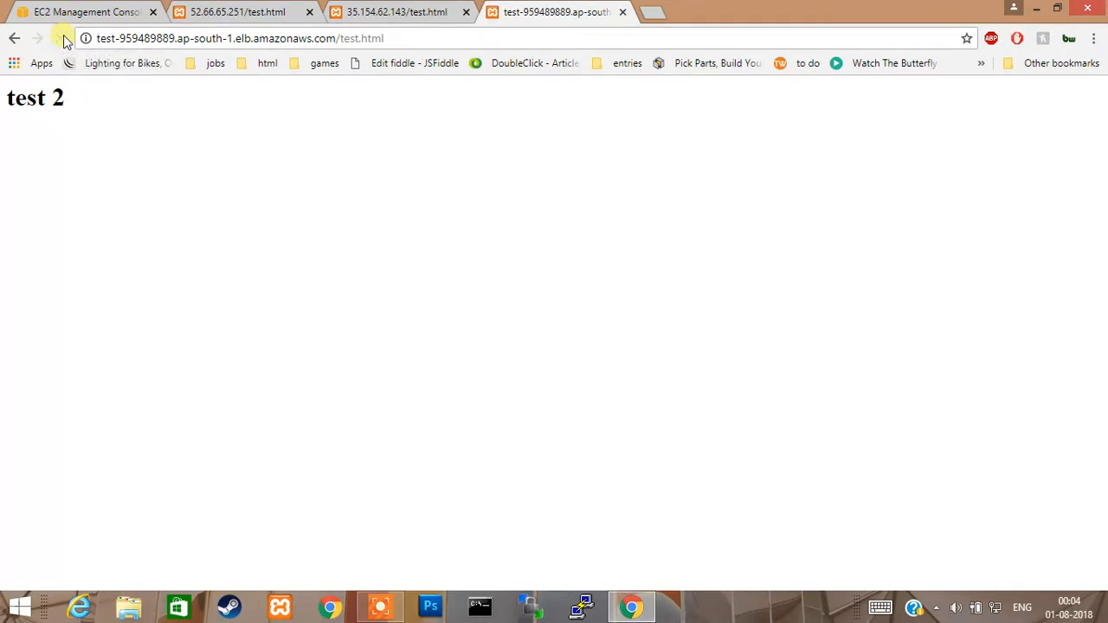
{"action": "left_click", "coordinate": [64, 41]}
{"action": "left_click", "coordinate": [64, 40]}
{"action": "left_click", "coordinate": [61, 41]}
{"action": "left_click", "coordinate": [61, 40]}
{"action": "left_click", "coordinate": [60, 41]}
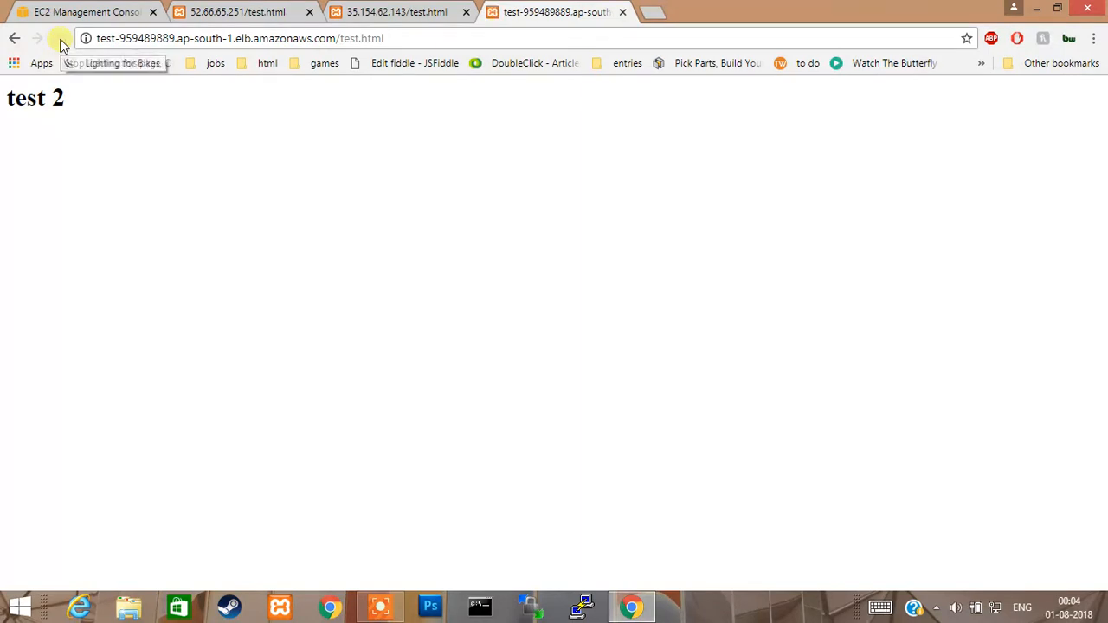
{"action": "left_click", "coordinate": [61, 41]}
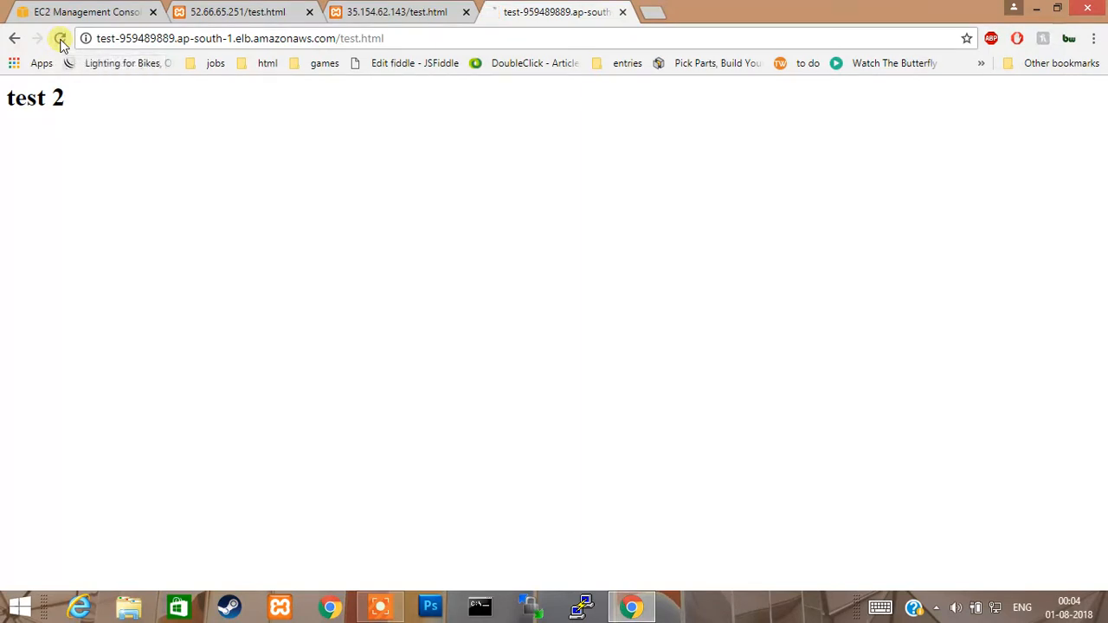
{"action": "left_click", "coordinate": [61, 41]}
{"action": "left_click", "coordinate": [61, 41]}
{"action": "left_click", "coordinate": [60, 41]}
{"action": "left_click", "coordinate": [63, 37]}
Copy the load balancer's test.html address and open it in another new browser tab.
{"action": "left_click_drag", "start_coordinate": [387, 38], "coordinate": [91, 40]}
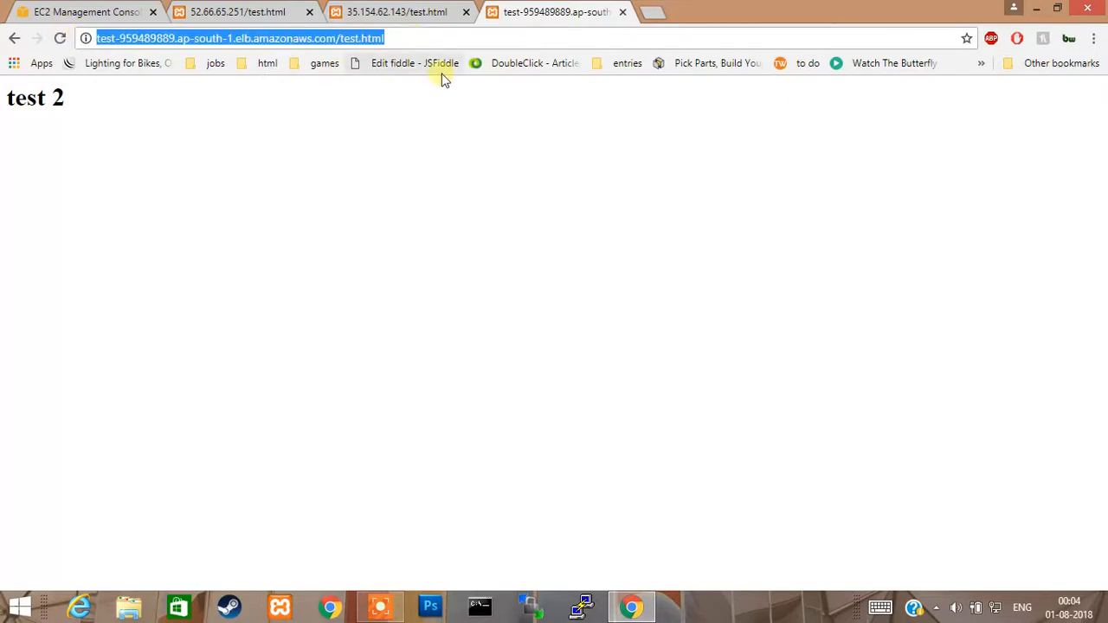
{"action": "key", "text": "ctrl+c"}
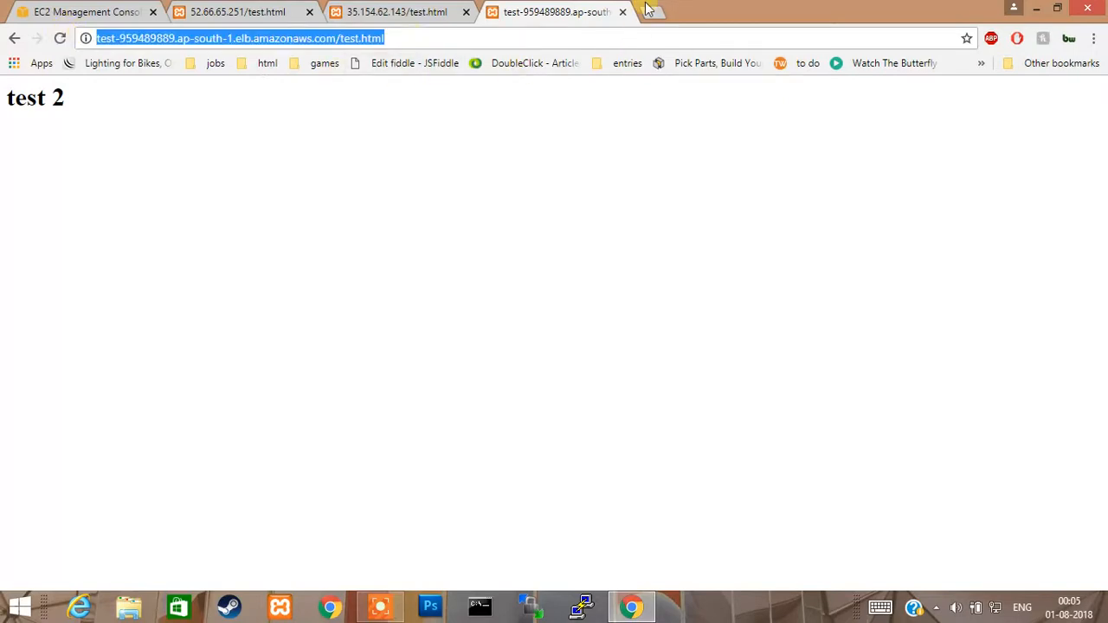
{"action": "left_click", "coordinate": [650, 12]}
{"action": "key", "text": "ctrl+v"}
{"action": "key", "text": "Return"}
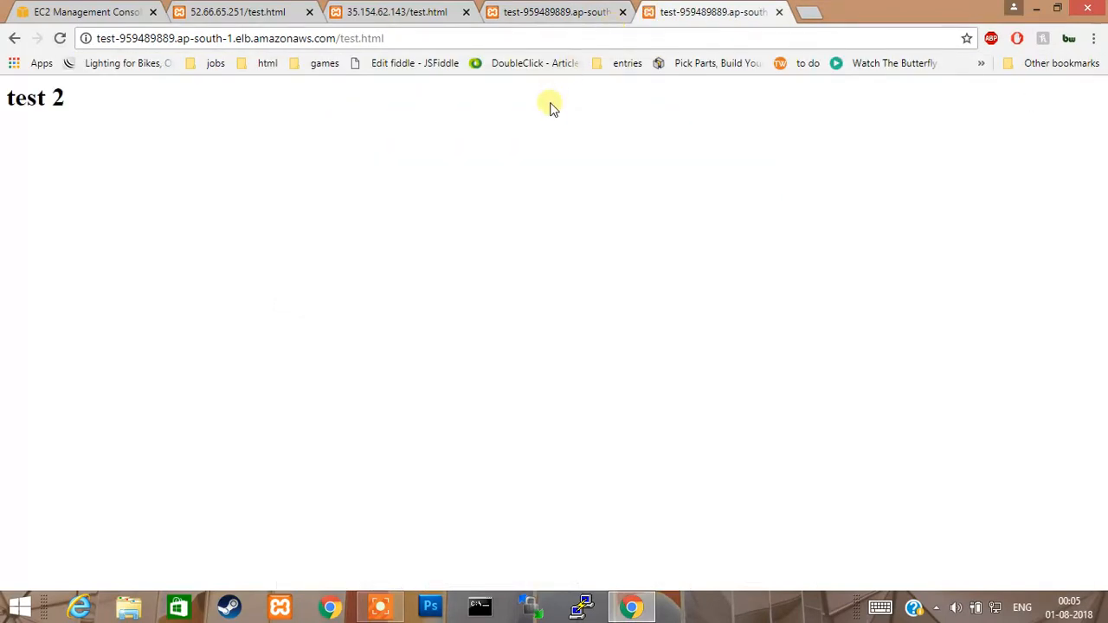
Reload the load balancer's test page in the new tab repeatedly to check for a switch between instances.
{"action": "left_click", "coordinate": [60, 40]}
{"action": "left_click", "coordinate": [61, 41]}
{"action": "left_click", "coordinate": [61, 43]}
{"action": "left_click", "coordinate": [62, 41]}
{"action": "left_click", "coordinate": [61, 40]}
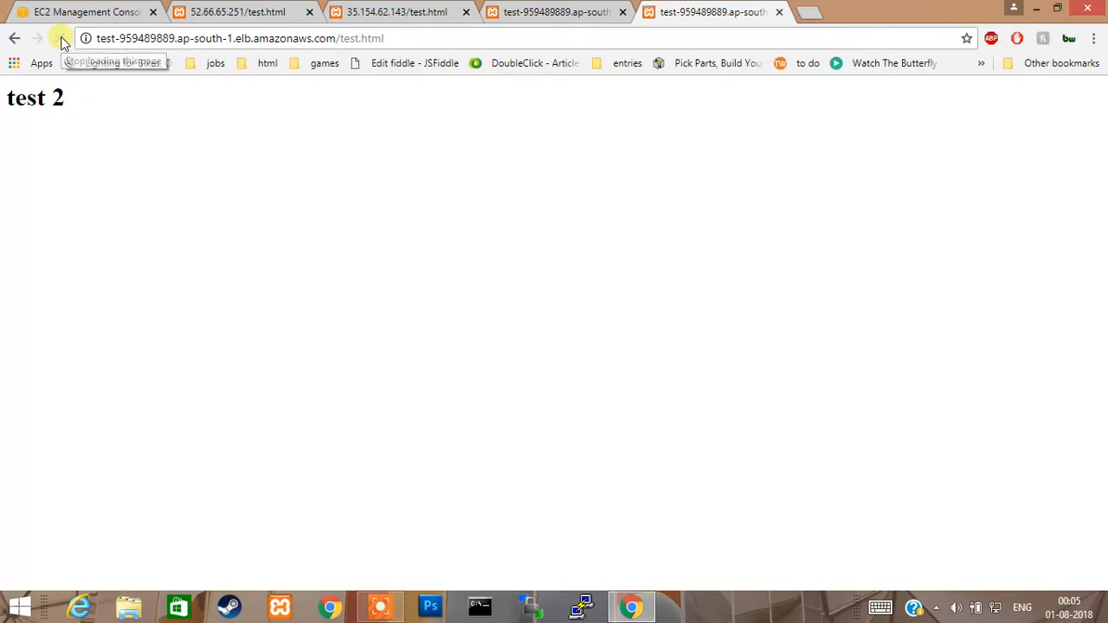
{"action": "left_click", "coordinate": [61, 39]}
{"action": "left_click", "coordinate": [61, 42]}
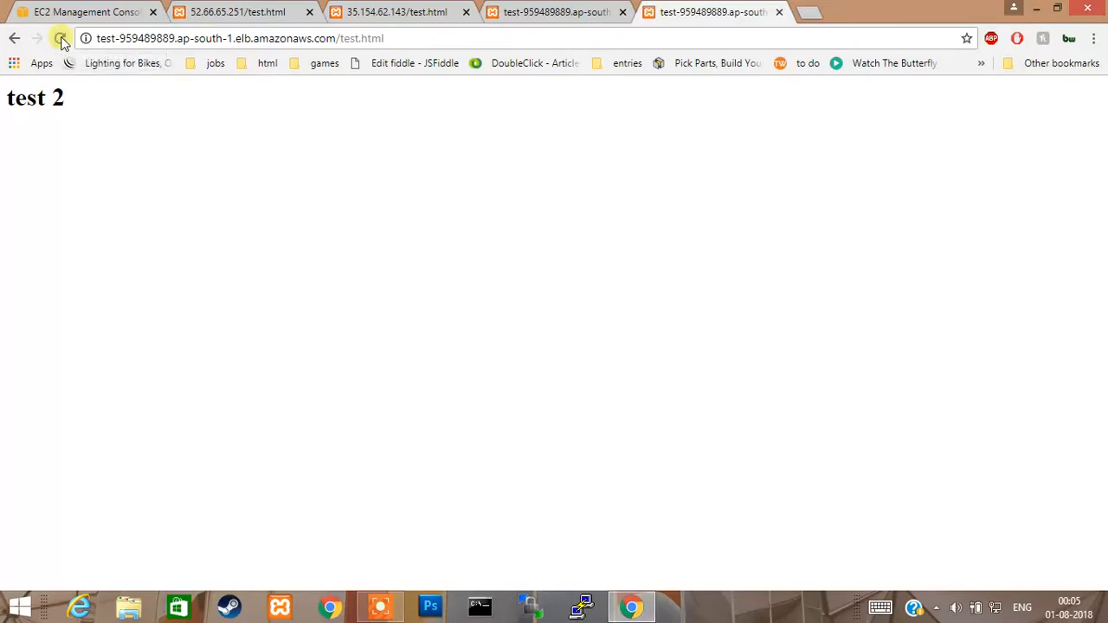
{"action": "left_click", "coordinate": [61, 40]}
{"action": "left_click", "coordinate": [62, 41]}
{"action": "left_click", "coordinate": [61, 40]}
{"action": "left_click", "coordinate": [62, 41]}
{"action": "left_click", "coordinate": [61, 41]}
{"action": "left_click", "coordinate": [61, 40]}
Return to the first tab of the load balancer's test page, reload it and highlight the heading shown.
{"action": "left_click", "coordinate": [557, 12]}
{"action": "left_click", "coordinate": [60, 39]}
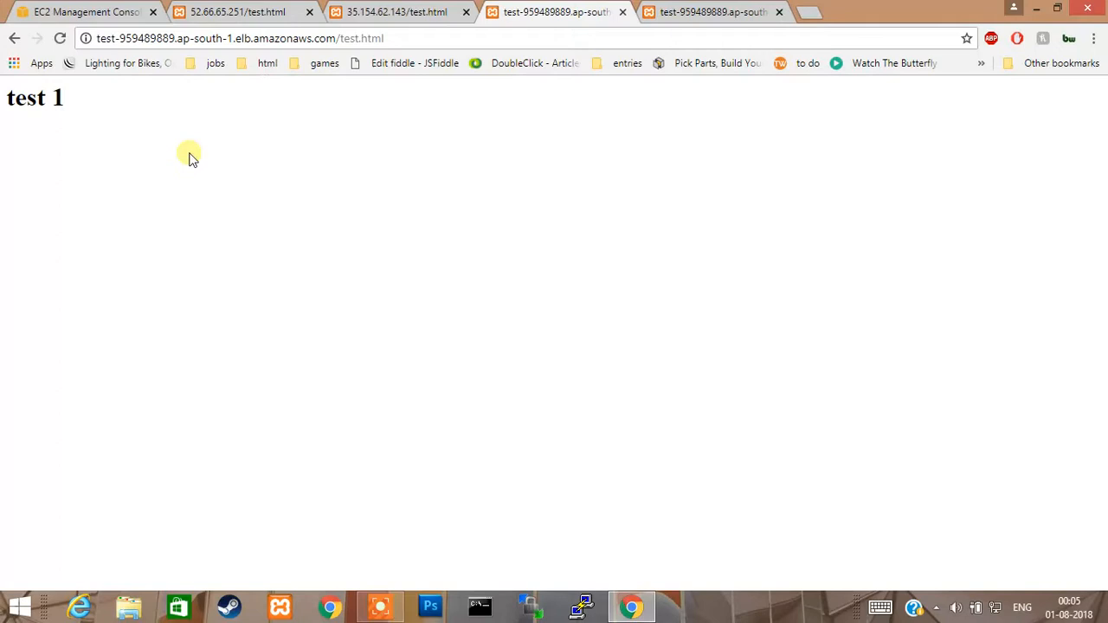
{"action": "left_click_drag", "start_coordinate": [86, 98], "coordinate": [6, 98]}
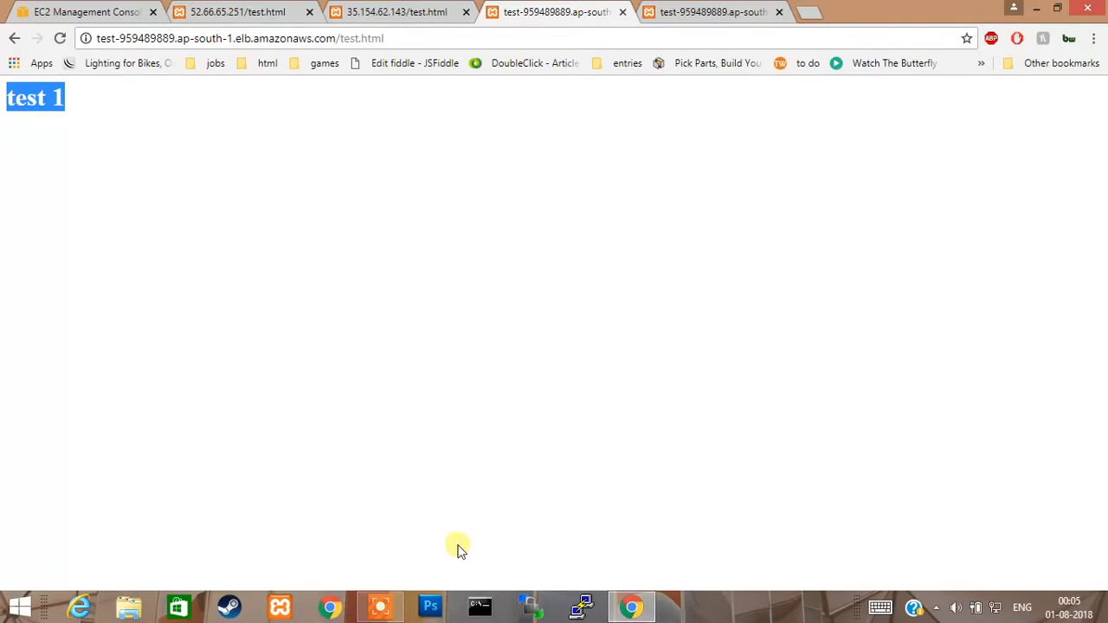
Compare both instances' own test pages with the load balancer's page, and return to the load balancer in the EC2 console.
{"action": "left_click", "coordinate": [385, 11]}
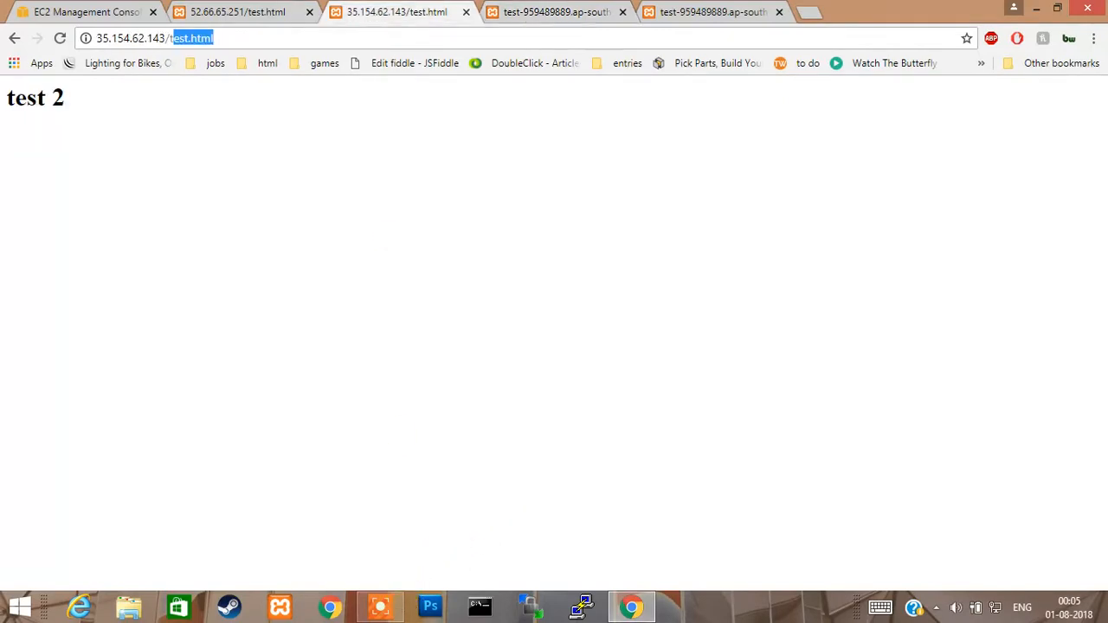
{"action": "left_click", "coordinate": [218, 11]}
{"action": "left_click", "coordinate": [376, 7]}
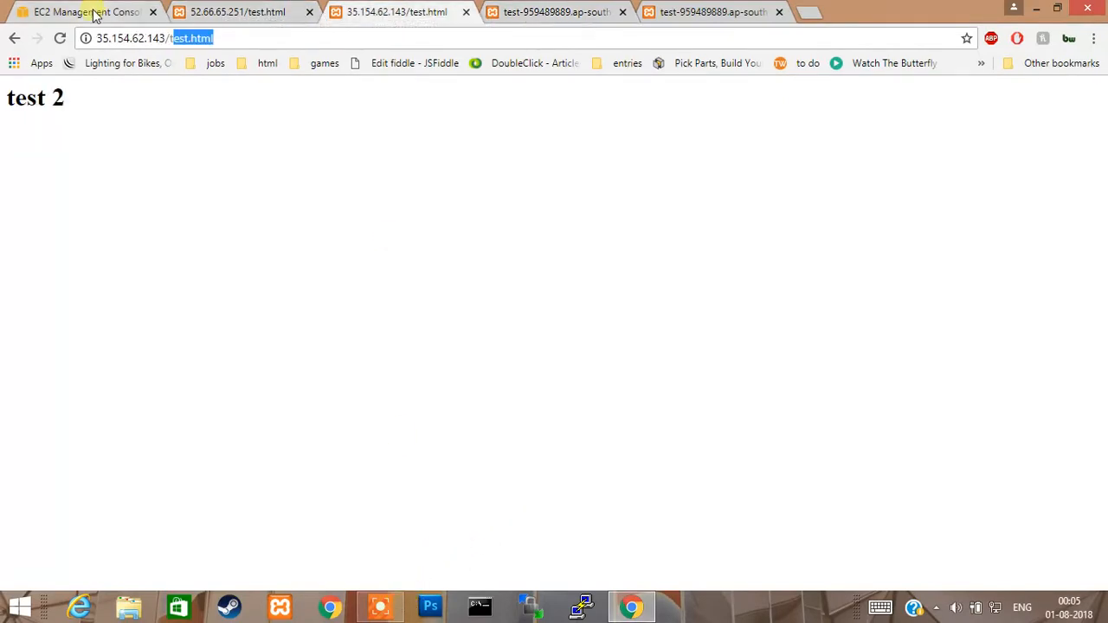
{"action": "left_click", "coordinate": [576, 12]}
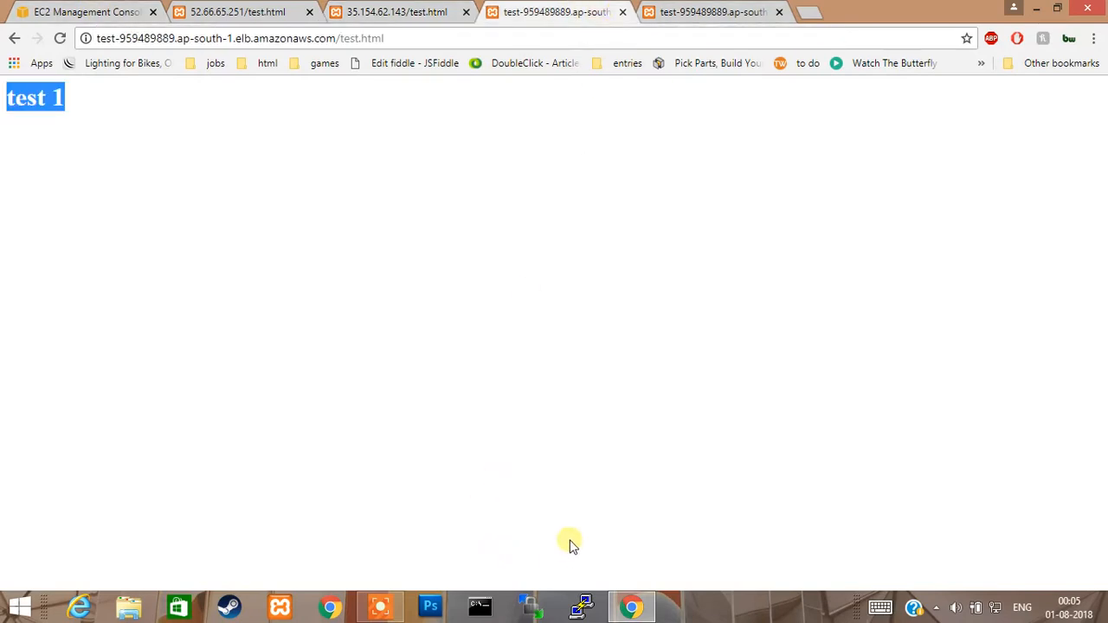
{"action": "left_click", "coordinate": [381, 606]}
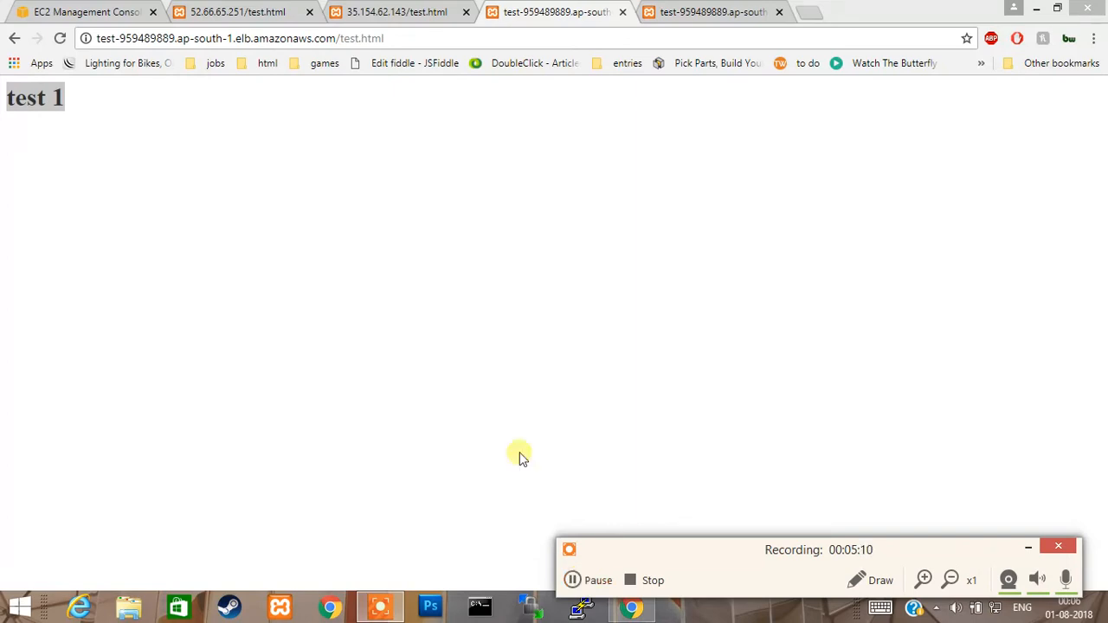
{"action": "left_click", "coordinate": [130, 12]}
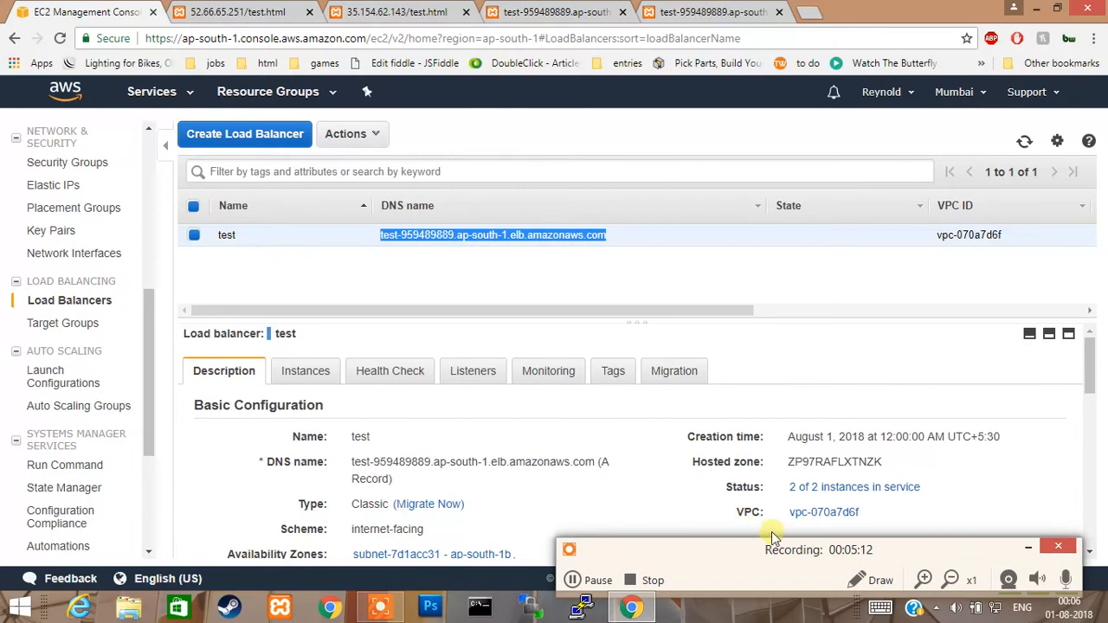